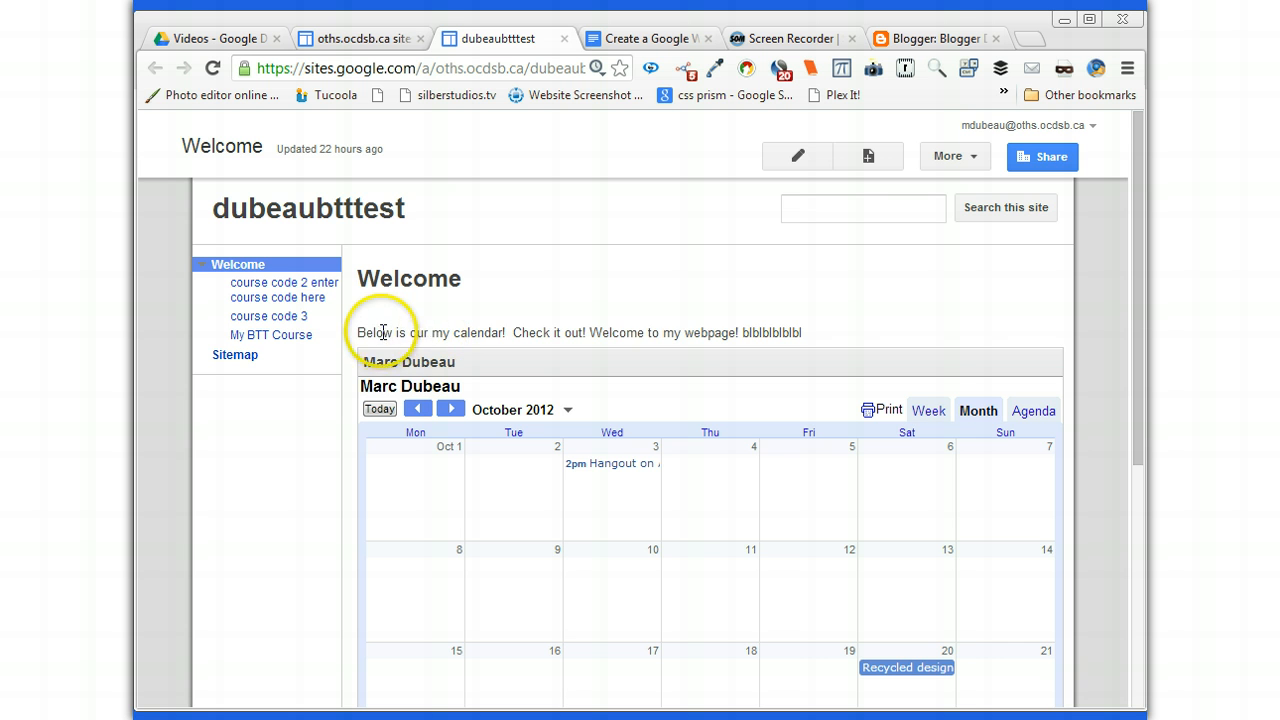
Look over the Welcome page's intro text and the course code 2, course code 3 and My BTT Course pages
left_click_drag(383, 333, 673, 354)
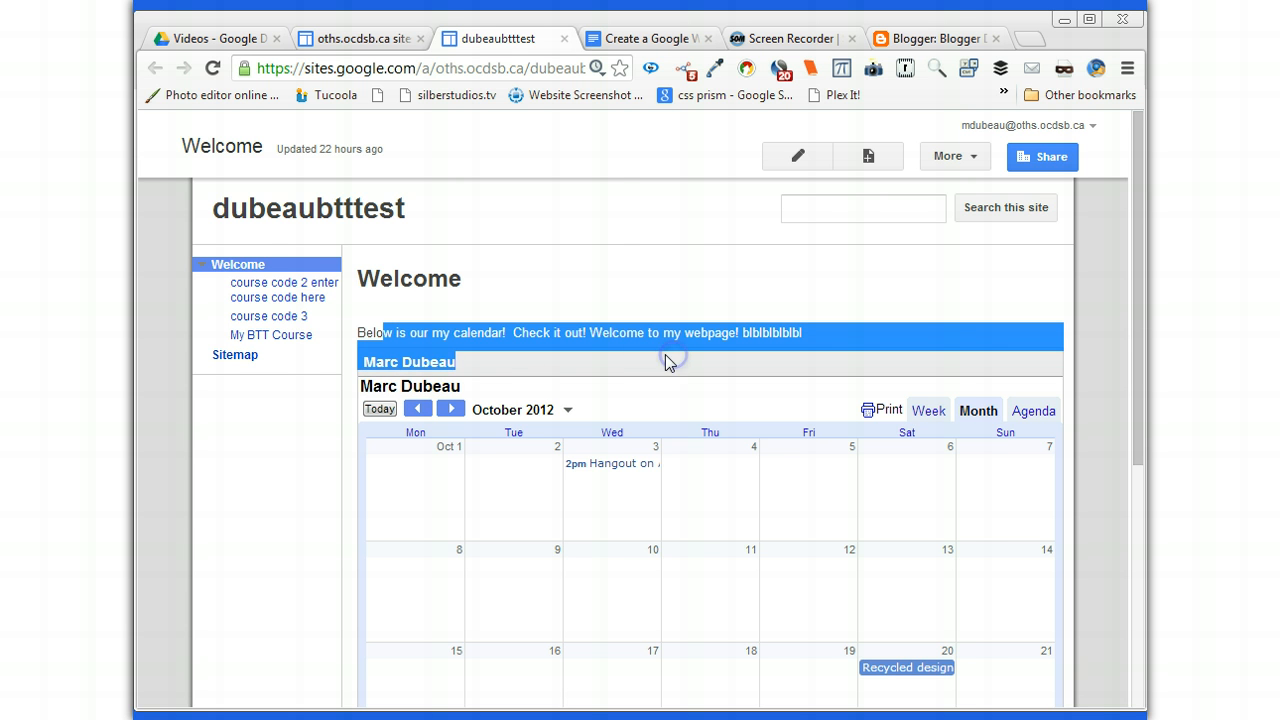
left_click(249, 291)
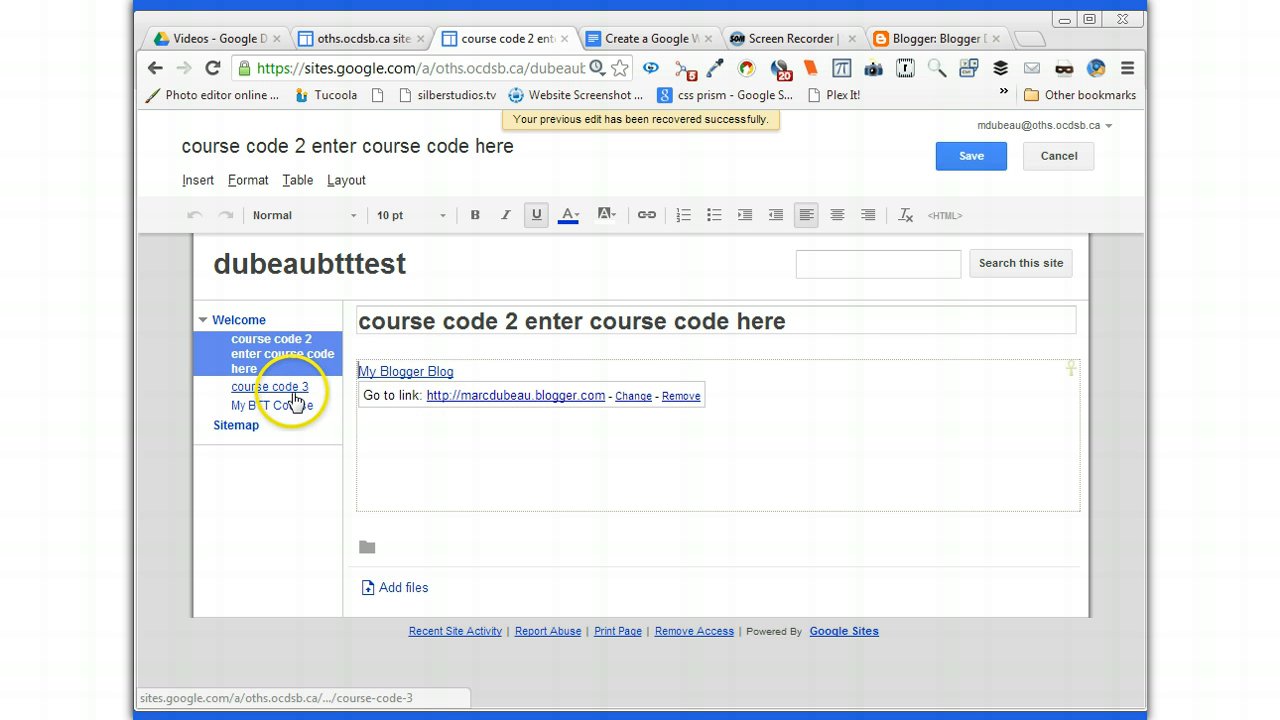
left_click(293, 390)
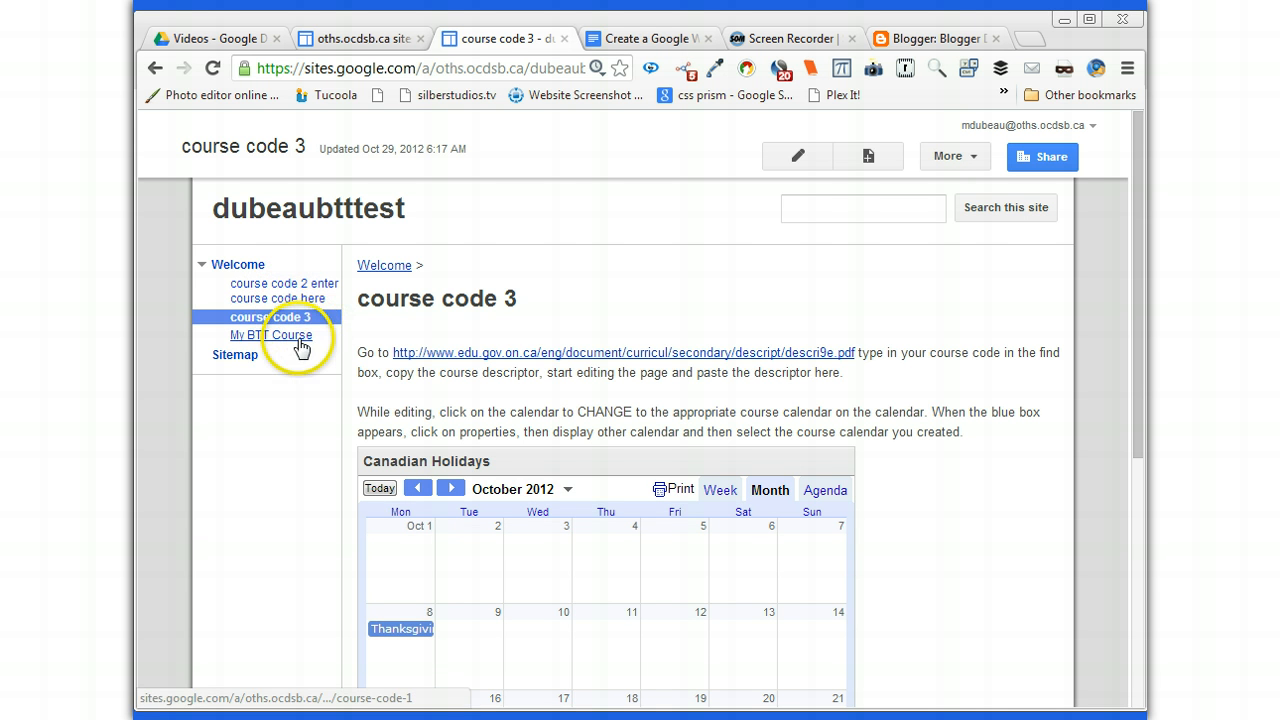
left_click(296, 337)
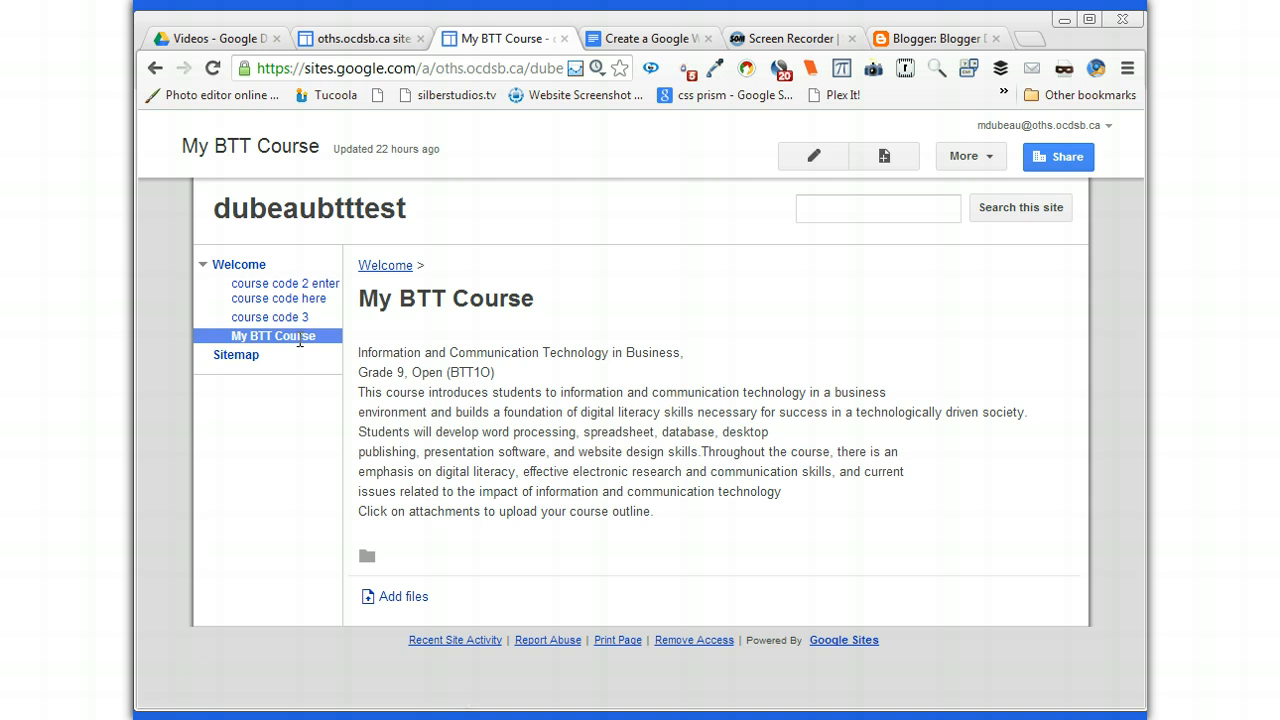
Retitle the course code 2 page as "My blog" and place the cursor after the My Blogger Blog link
left_click(298, 287)
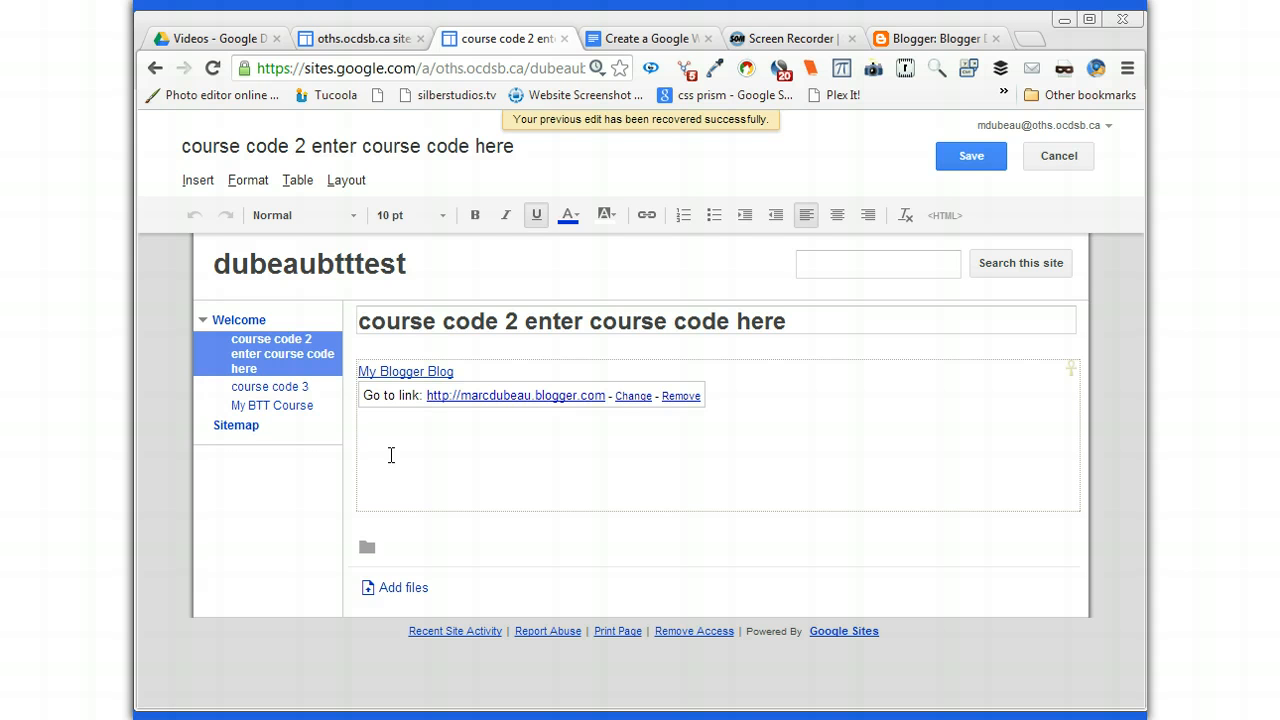
left_click(455, 317)
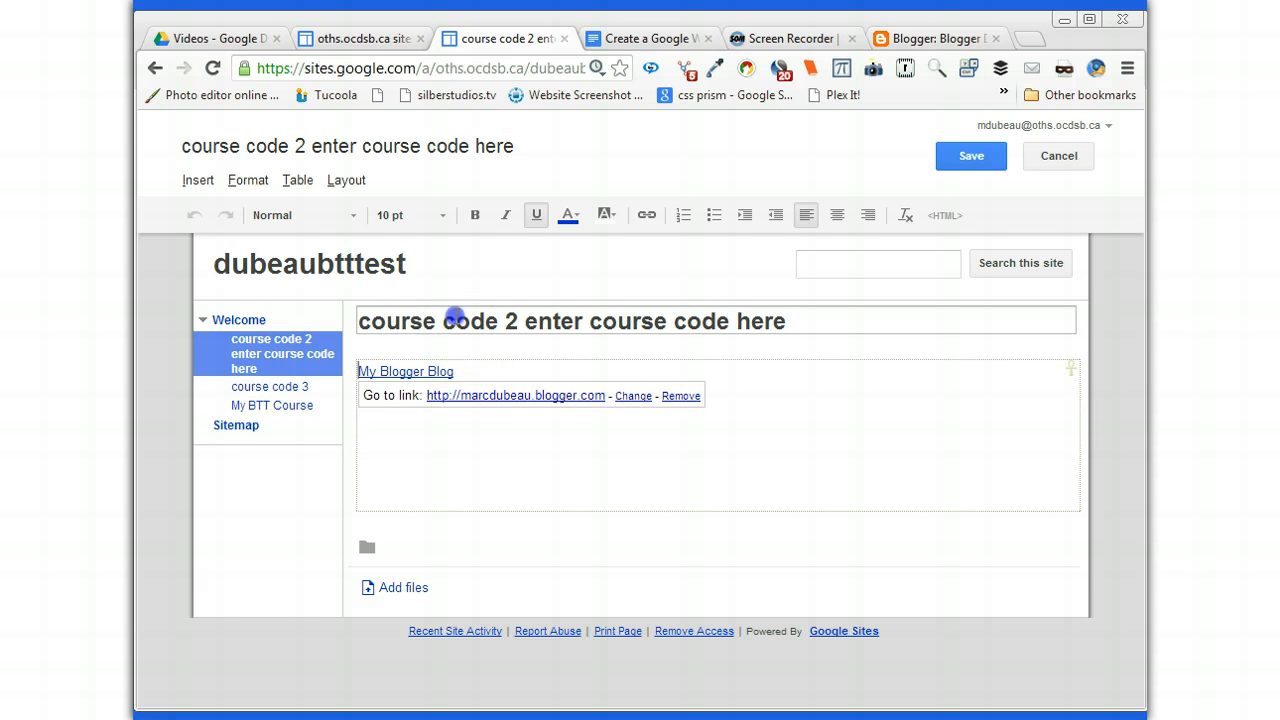
left_click_drag(357, 318, 803, 343)
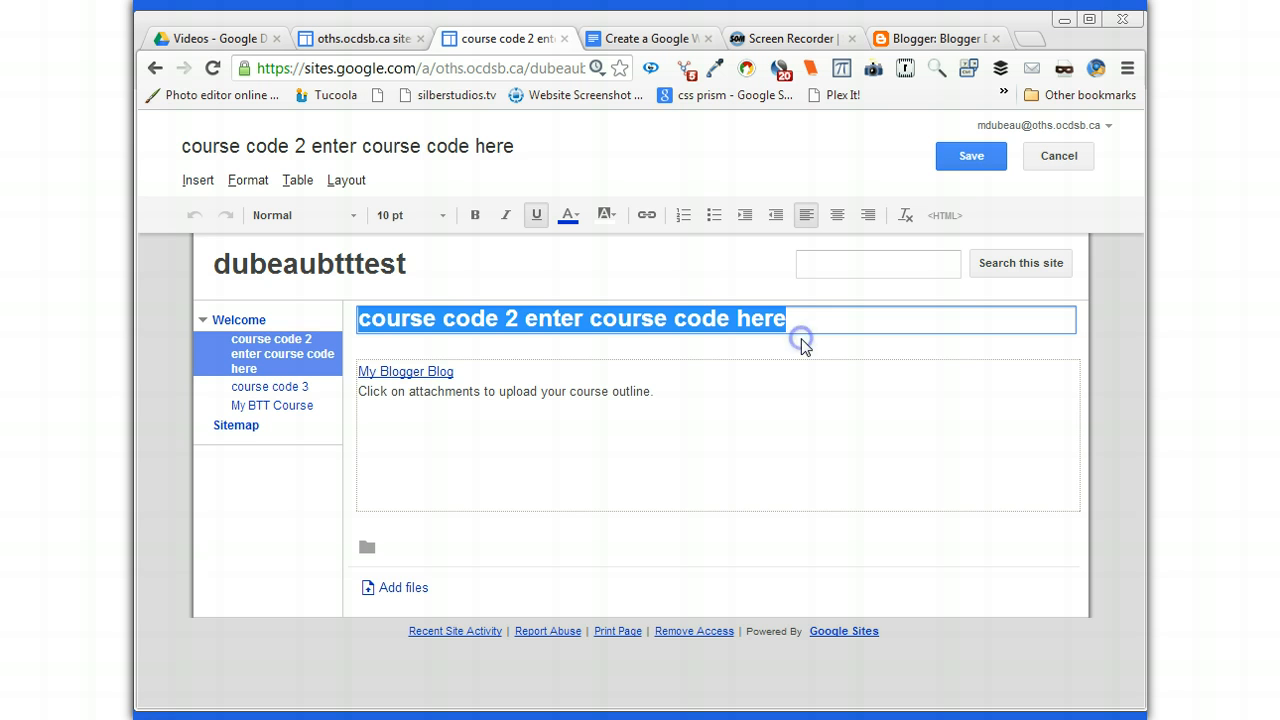
type("My")
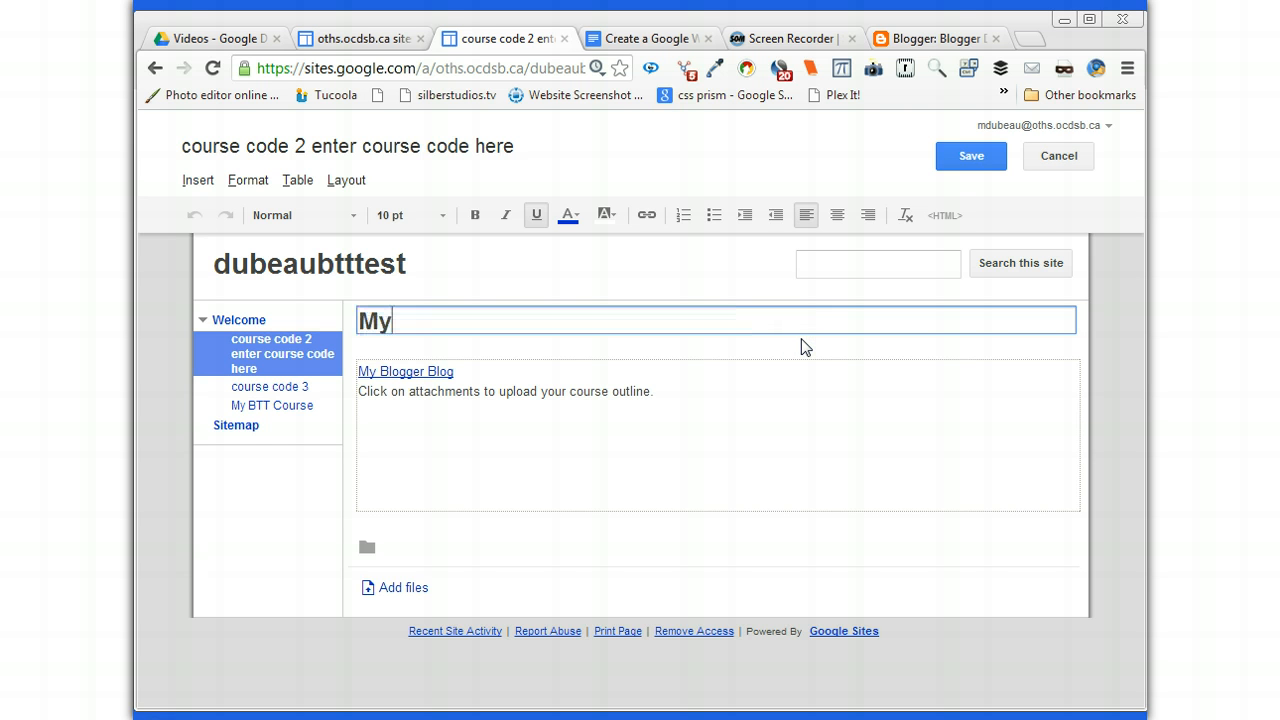
type("  blog")
left_click(801, 339)
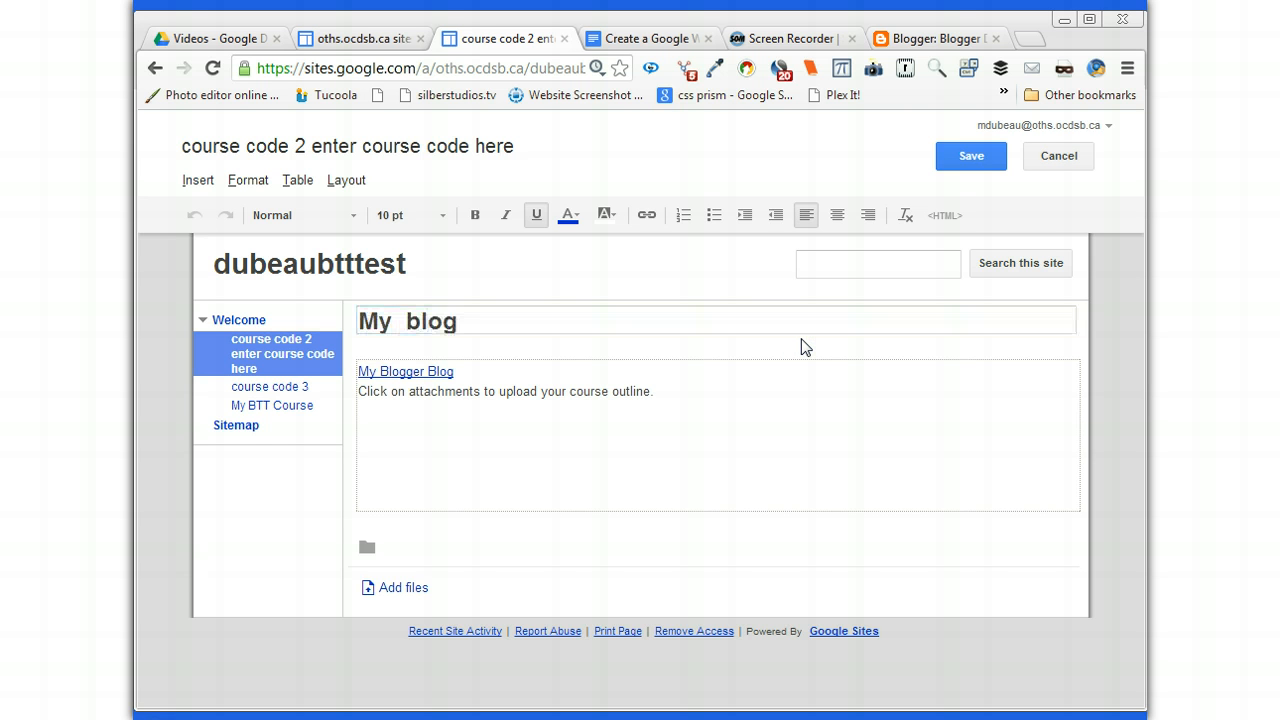
left_click(611, 469)
left_click(505, 368)
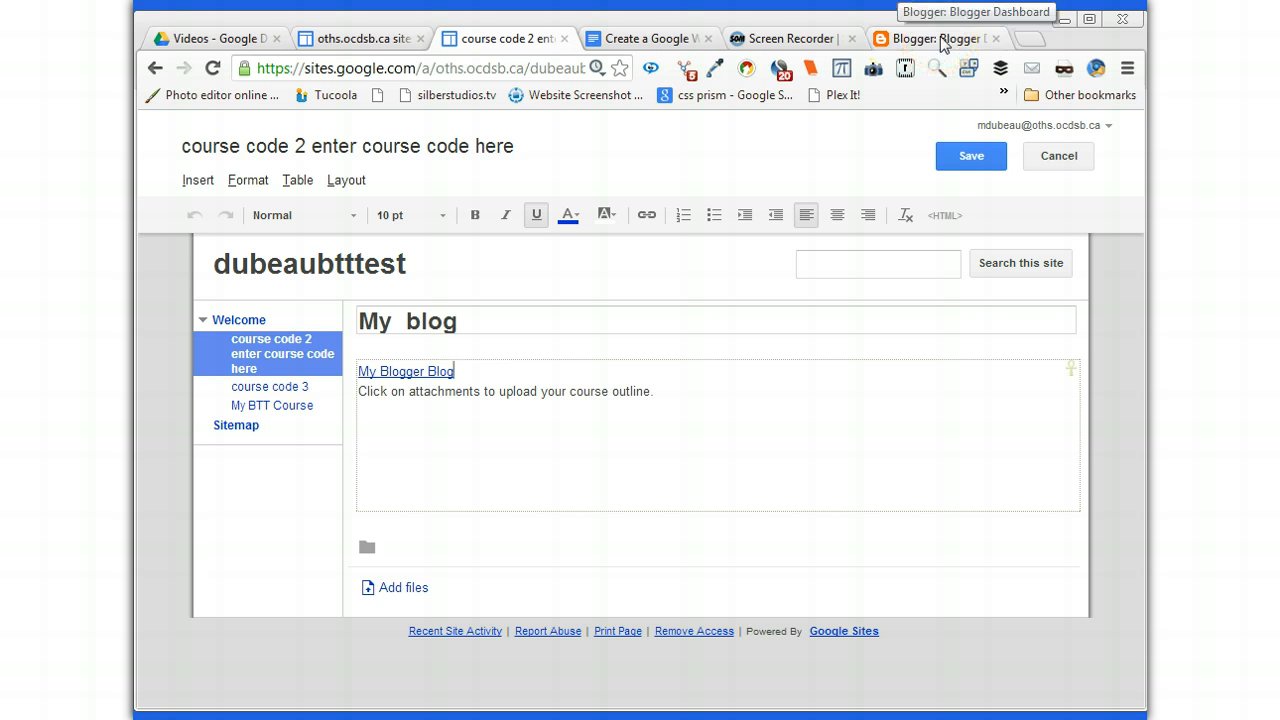
Open a new browser tab ready for entering a web address or search
left_click(1028, 37)
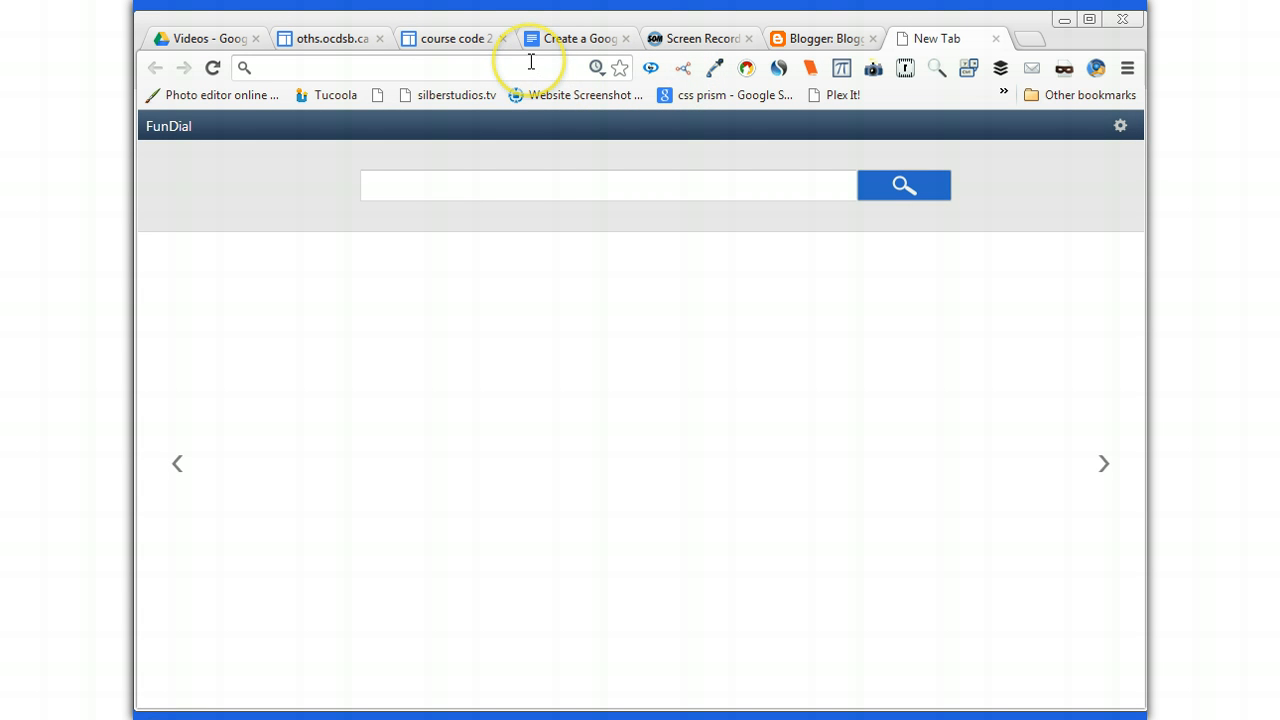
left_click(497, 64)
type("gmail.com")
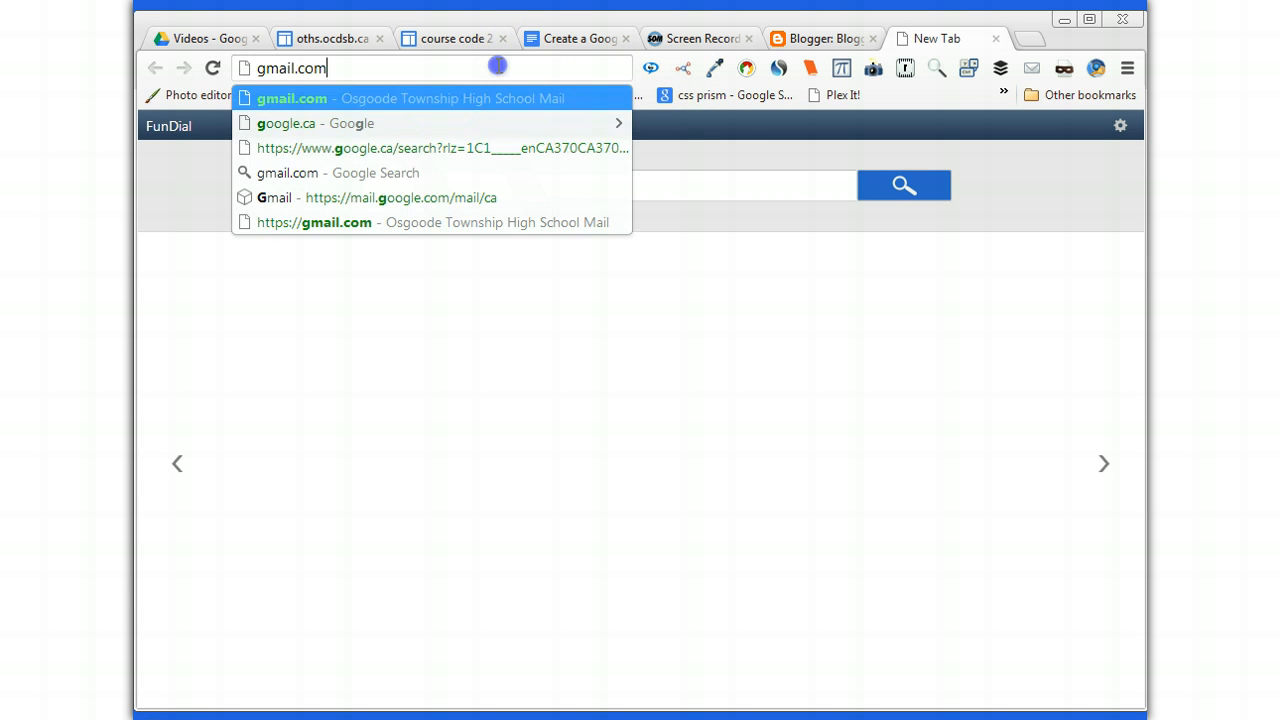
type("google")
key("Escape")
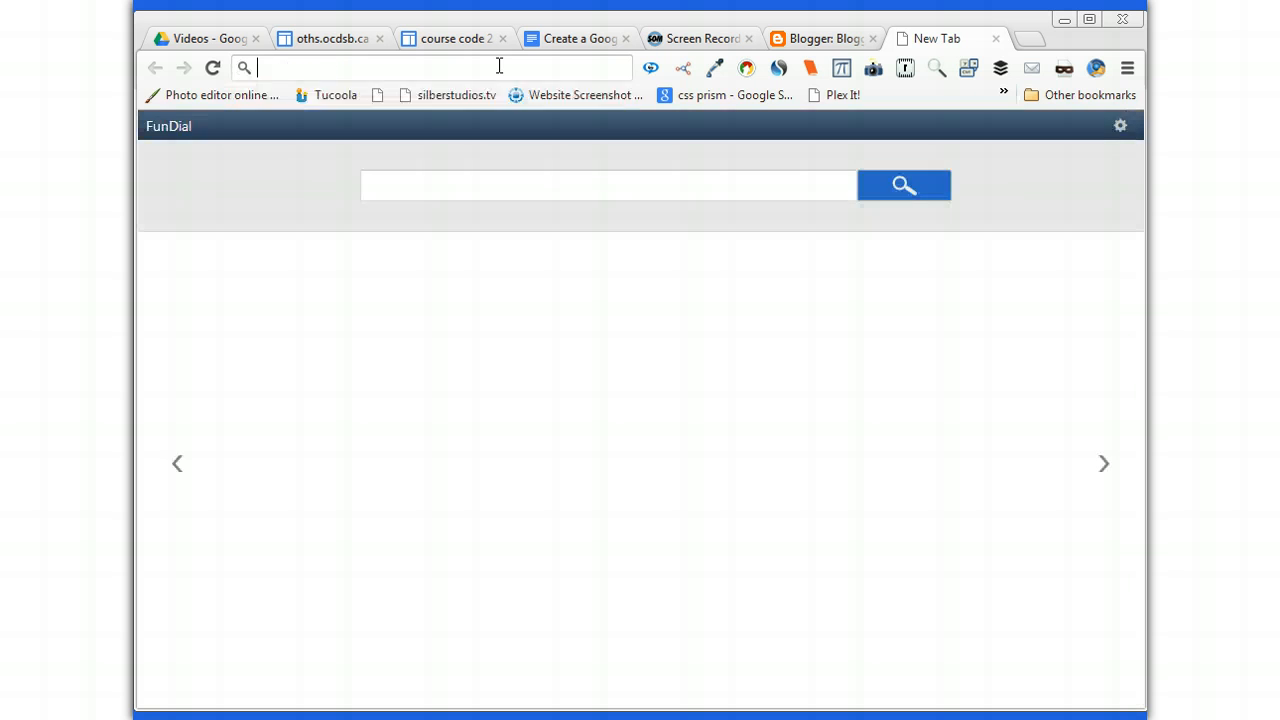
Search the web for "google advanced search" and open the Google Advanced Search page
type("google ad")
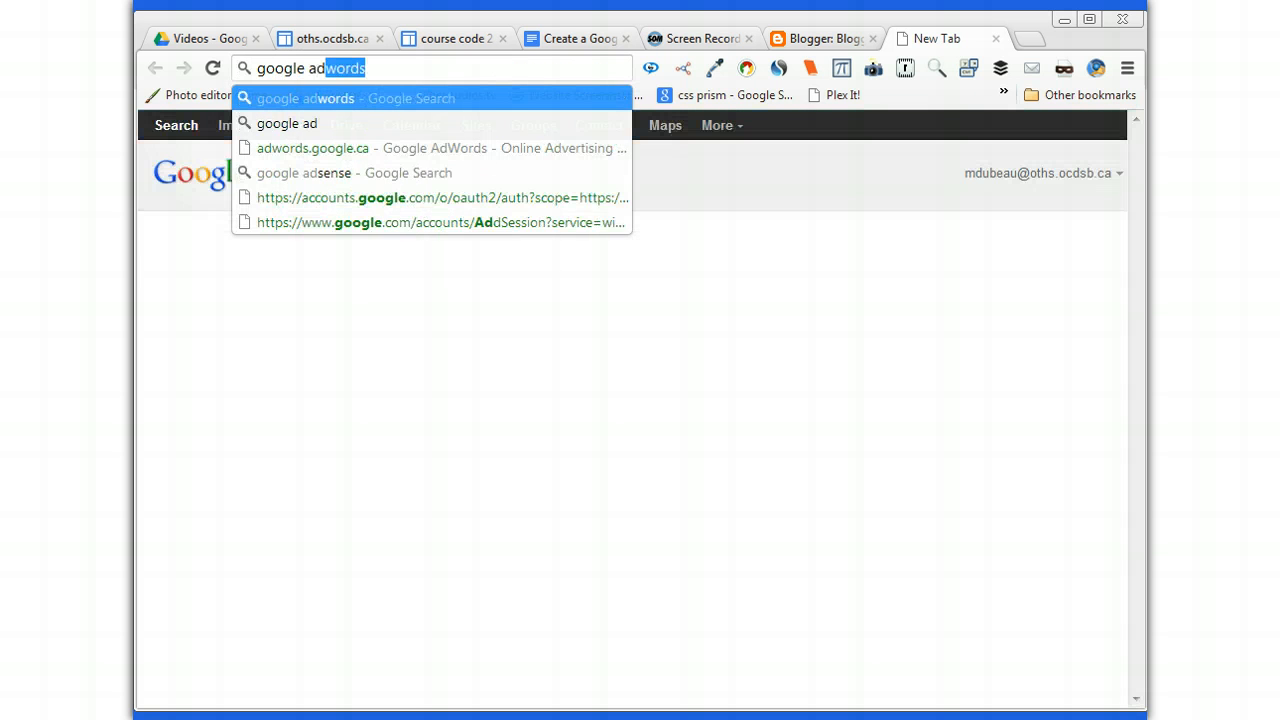
type("vanced search")
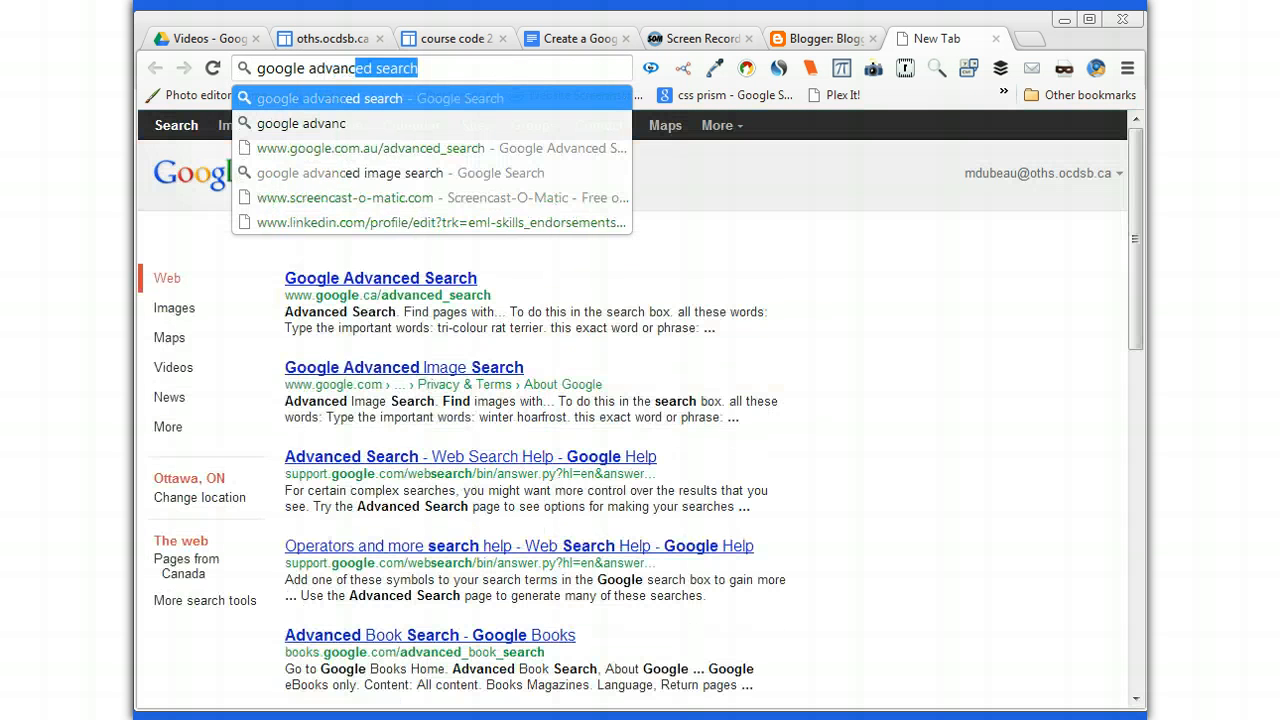
key("Return")
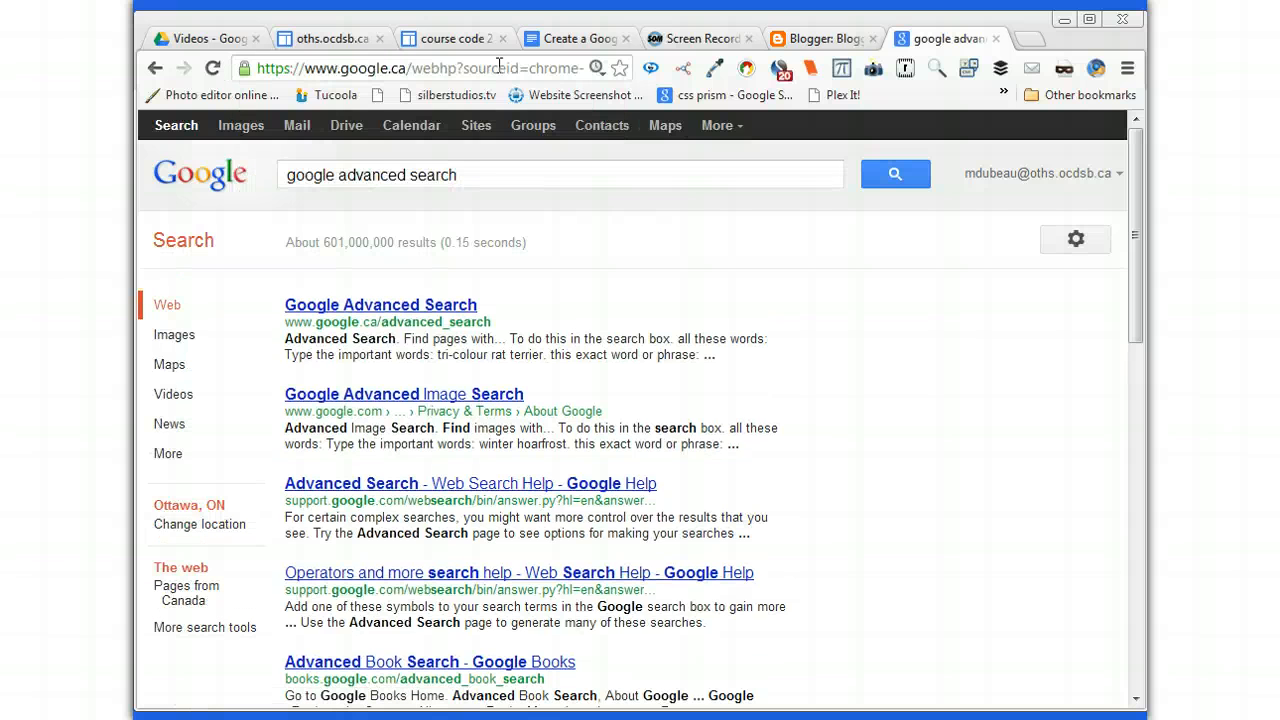
left_click(499, 66)
left_click(499, 66)
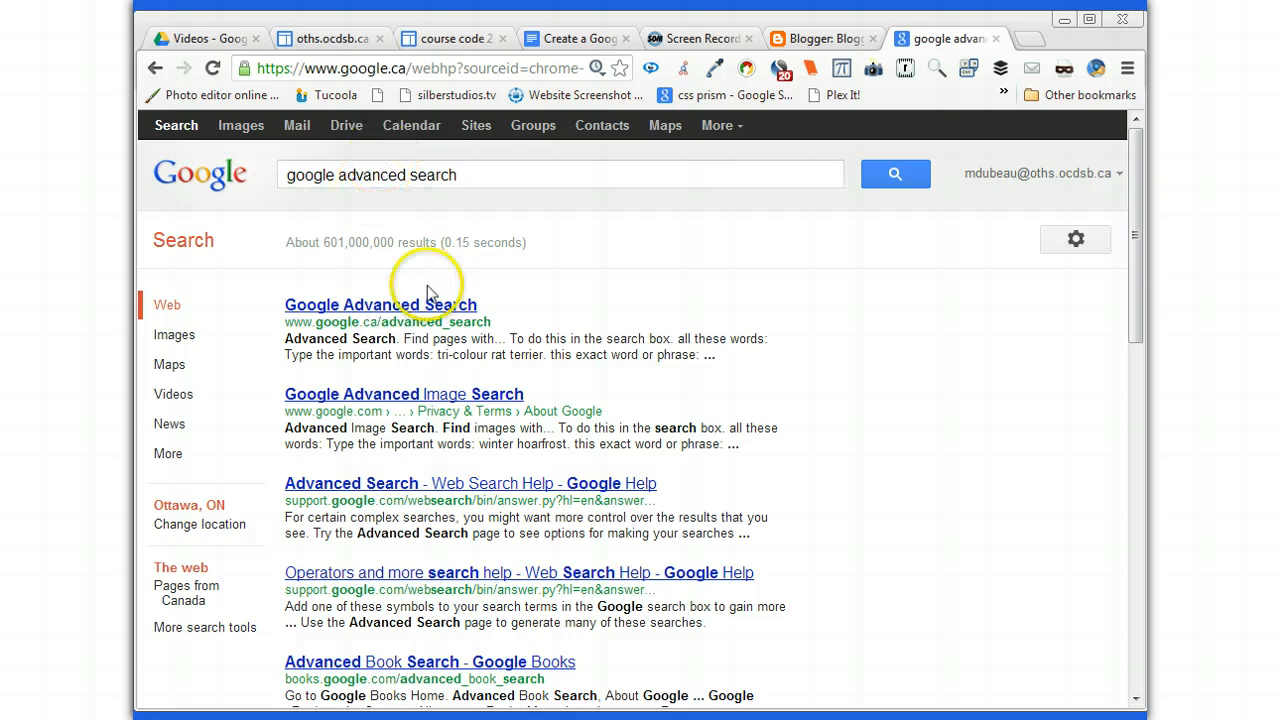
left_click(409, 318)
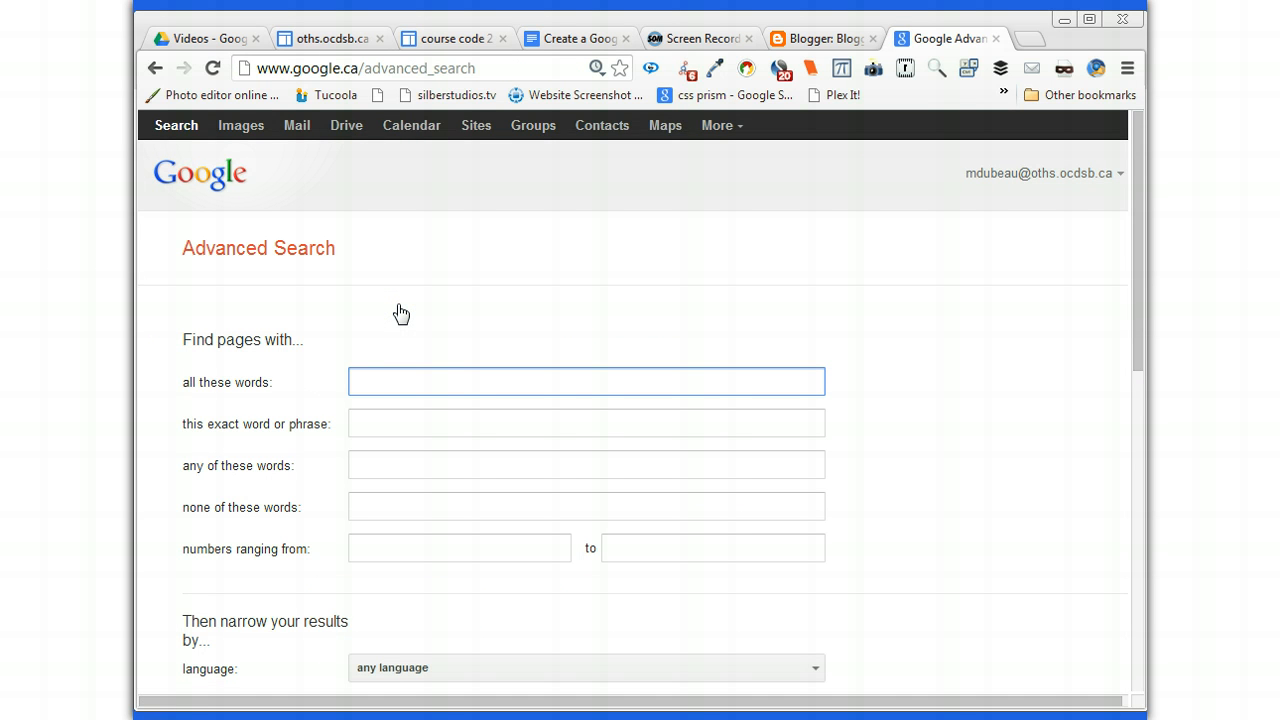
Enter "blog" as the words all pages must contain and set SafeSearch to off
left_click(385, 390)
type("blog")
scroll(380, 385, "down", 5)
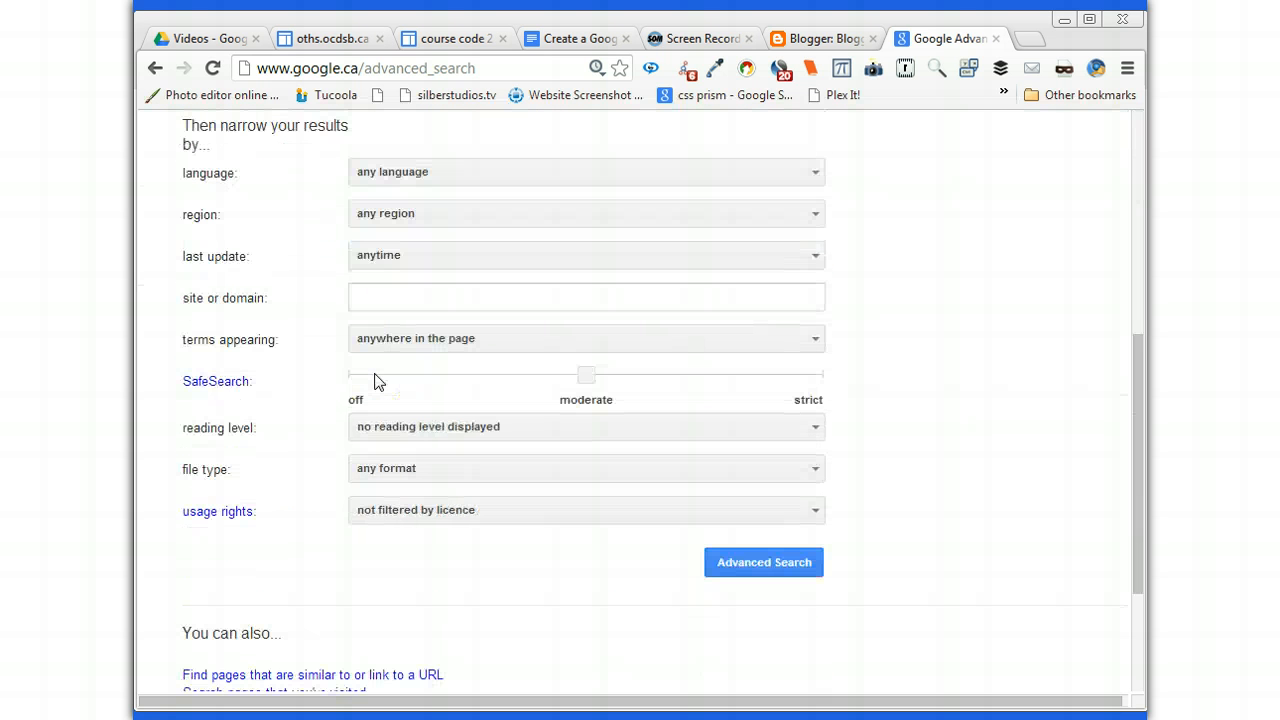
left_click(376, 378)
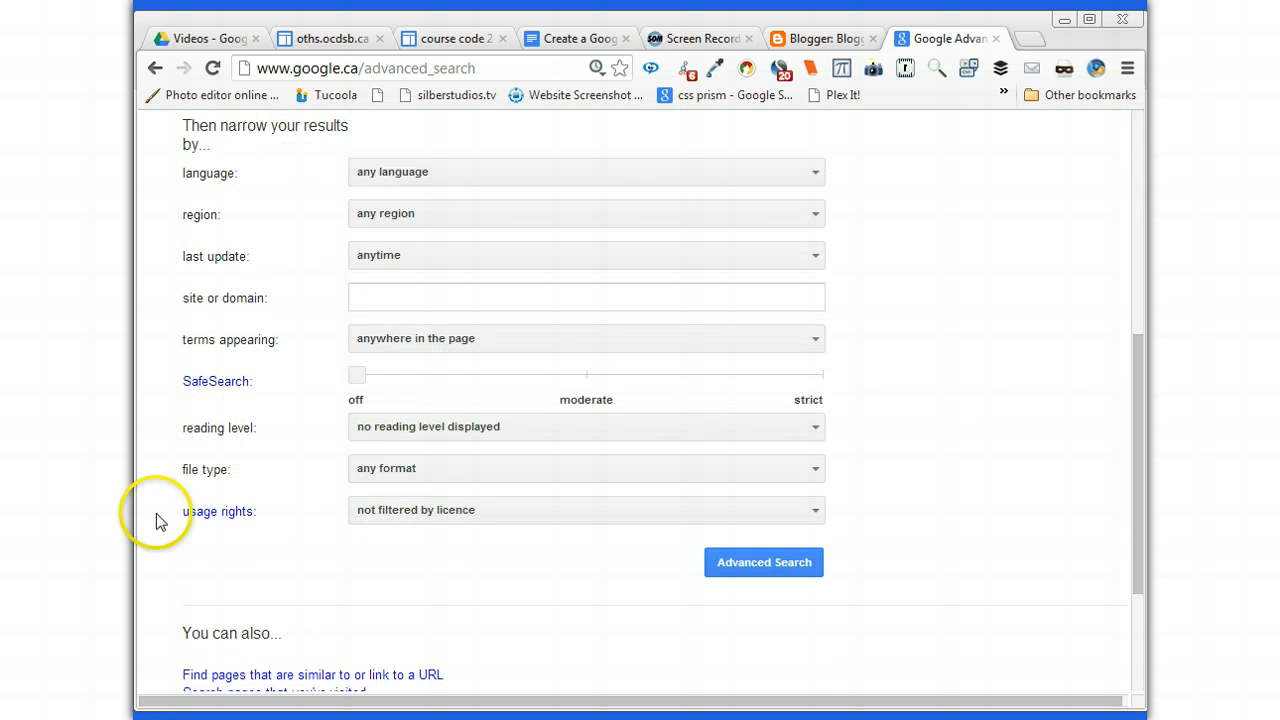
Restrict usage rights to "free to use or share" and run the advanced search
left_click(217, 513)
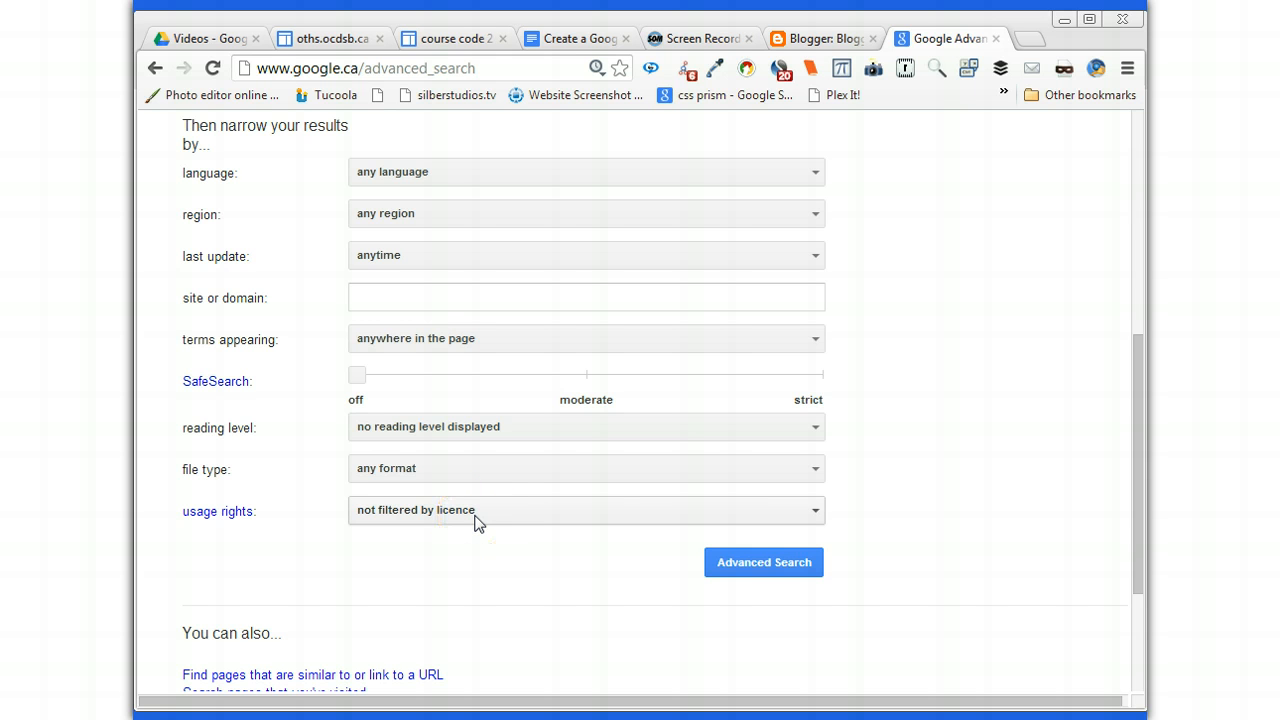
left_click(813, 515)
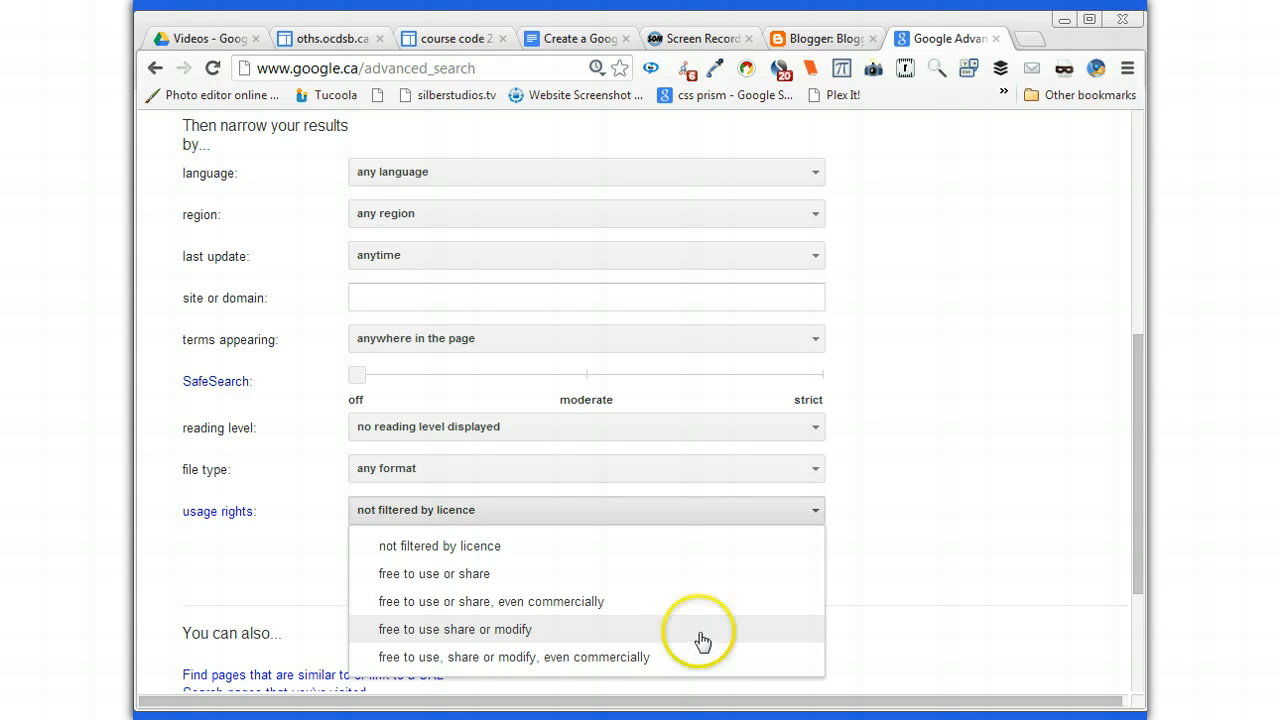
left_click(685, 573)
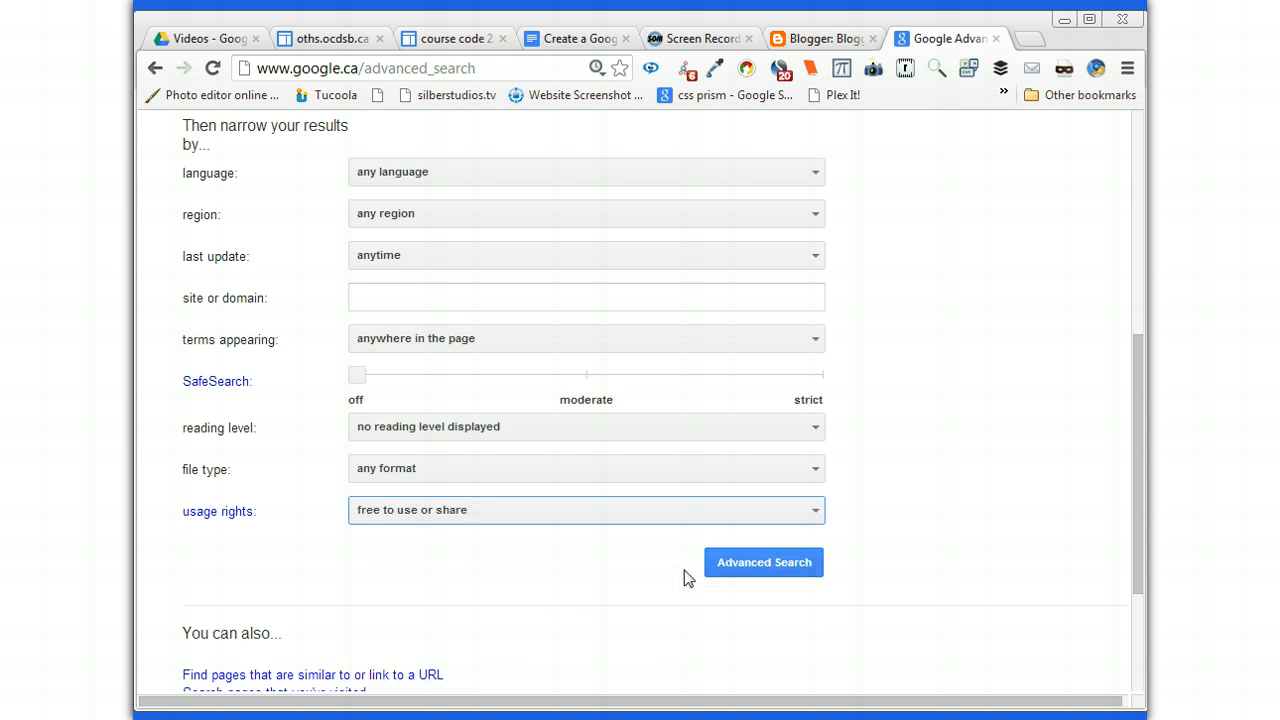
left_click(755, 568)
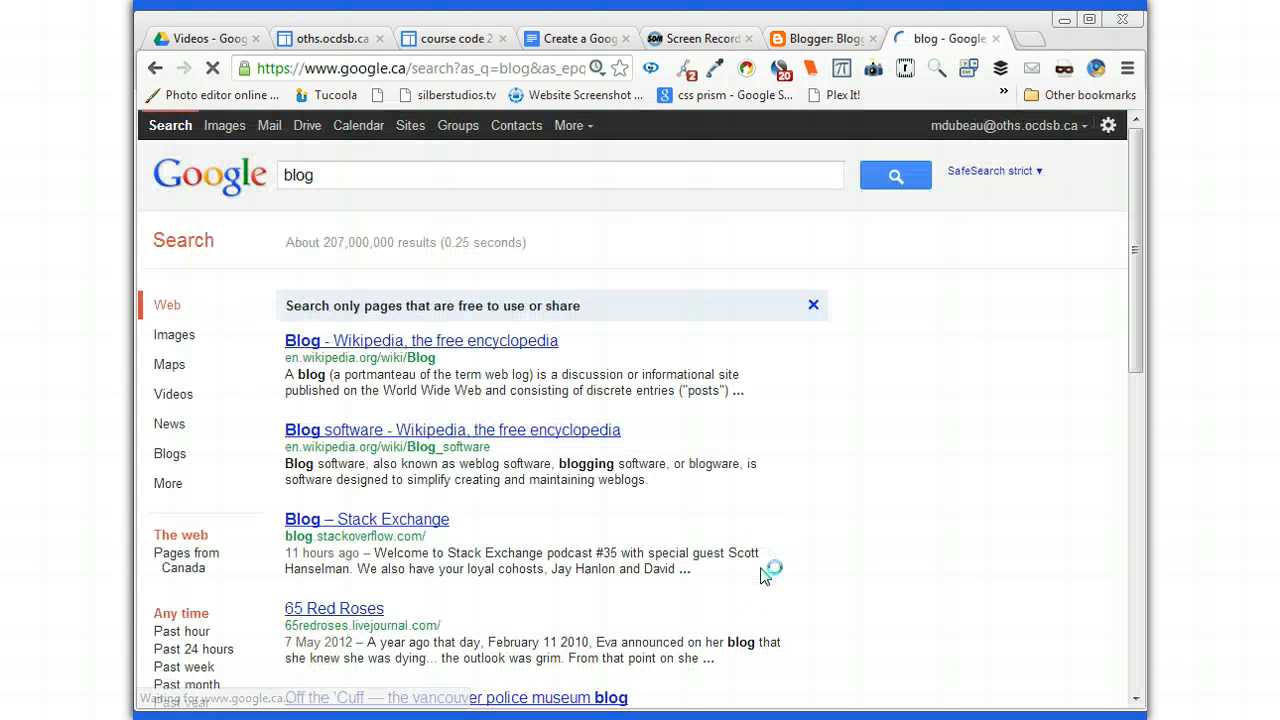
Switch to the image results for blog and preview the picture of colourful figures under red BLOG lettering
left_click(224, 131)
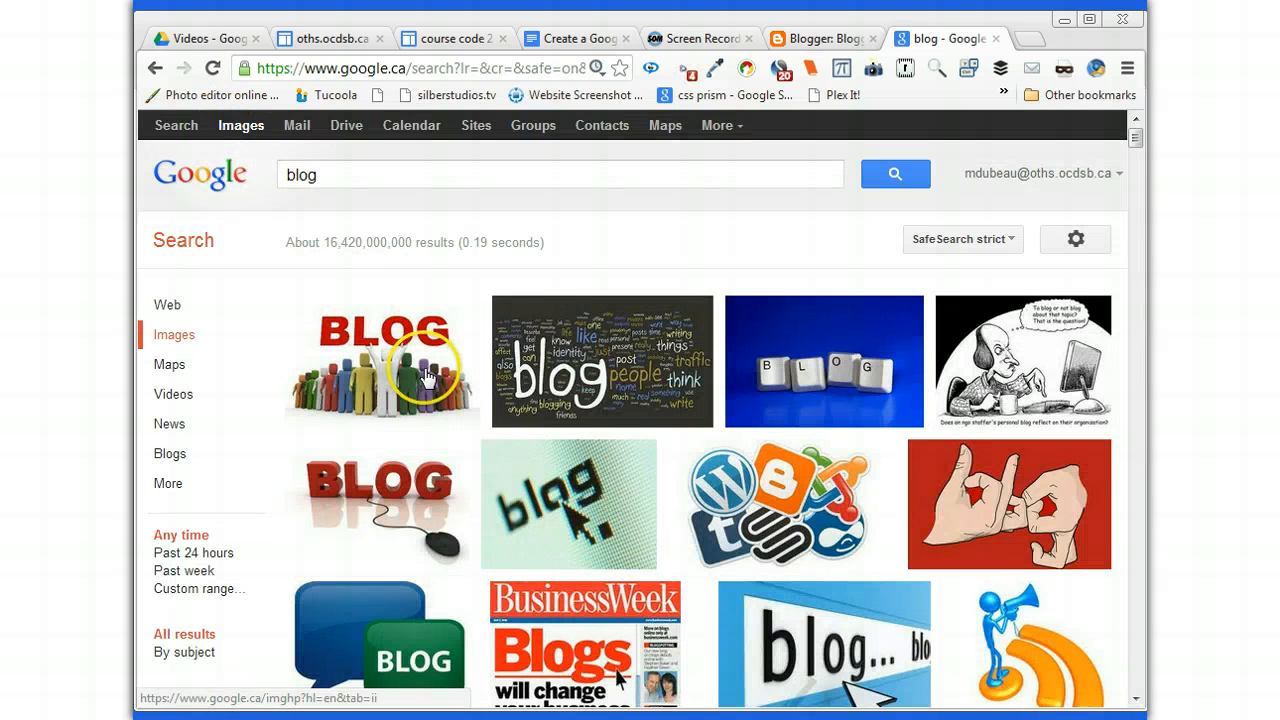
mouse_move(428, 377)
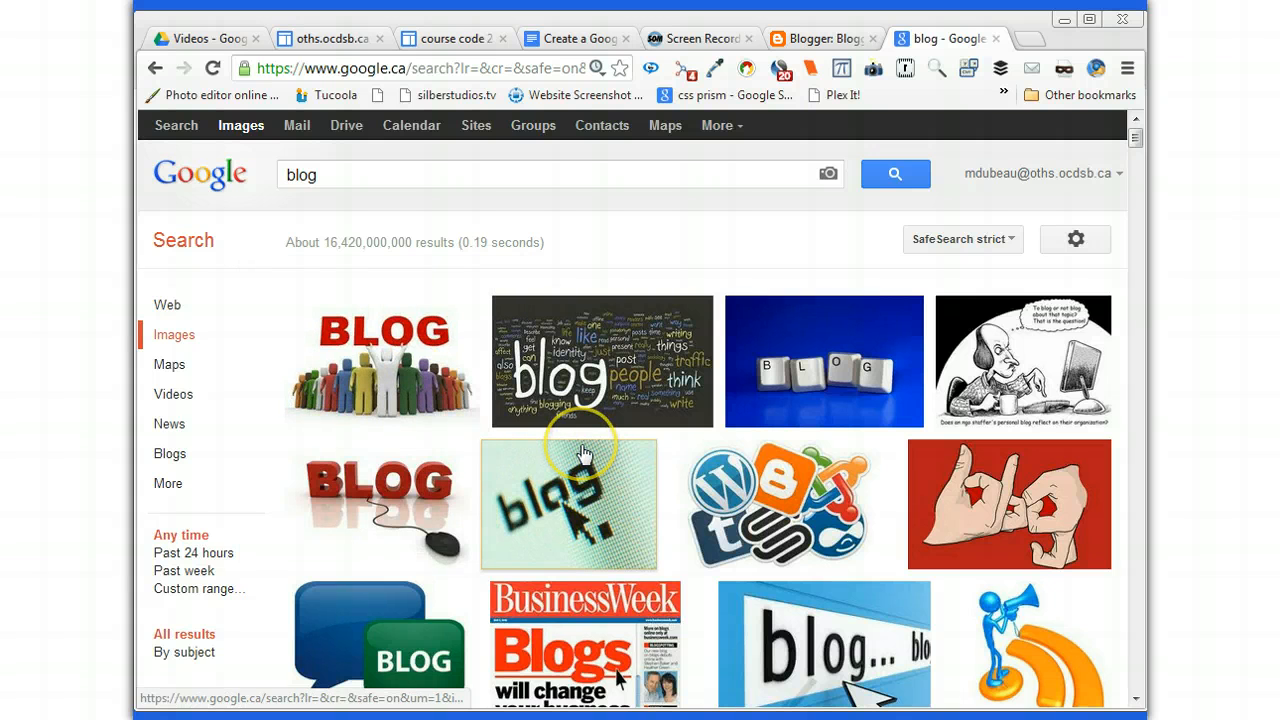
mouse_move(588, 470)
scroll(588, 470, "down", 2)
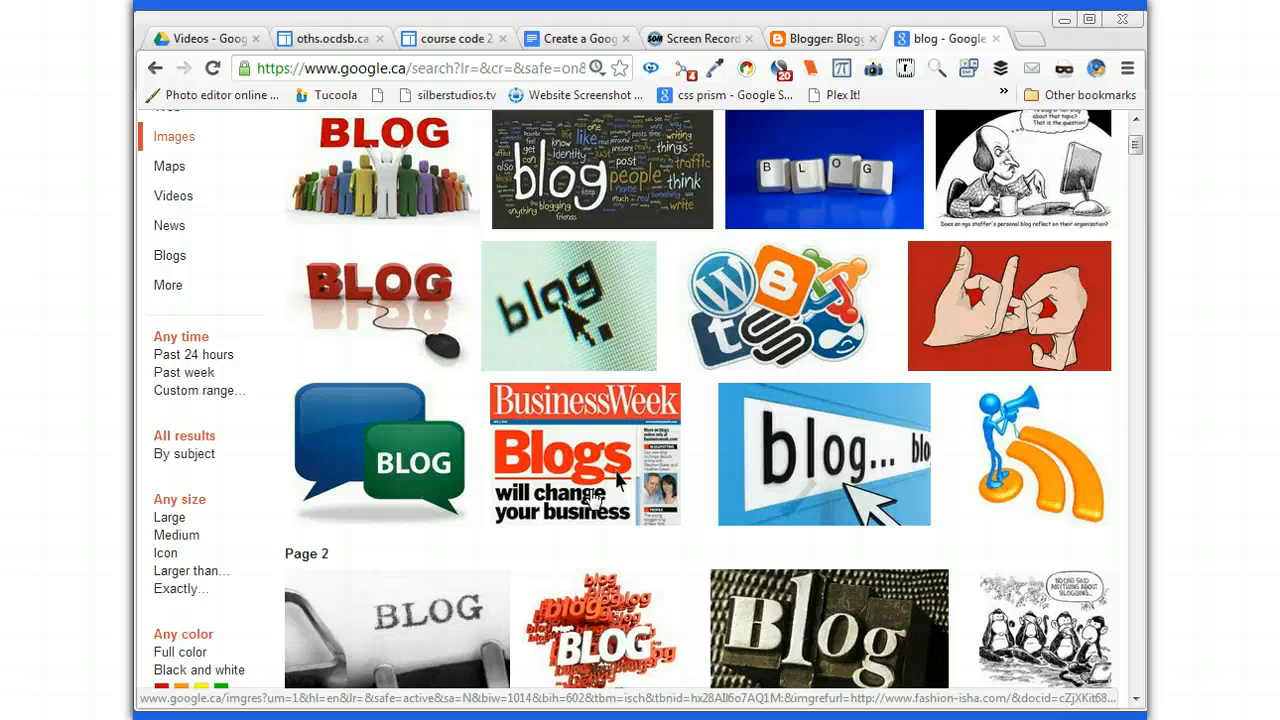
scroll(617, 481, "up", 1)
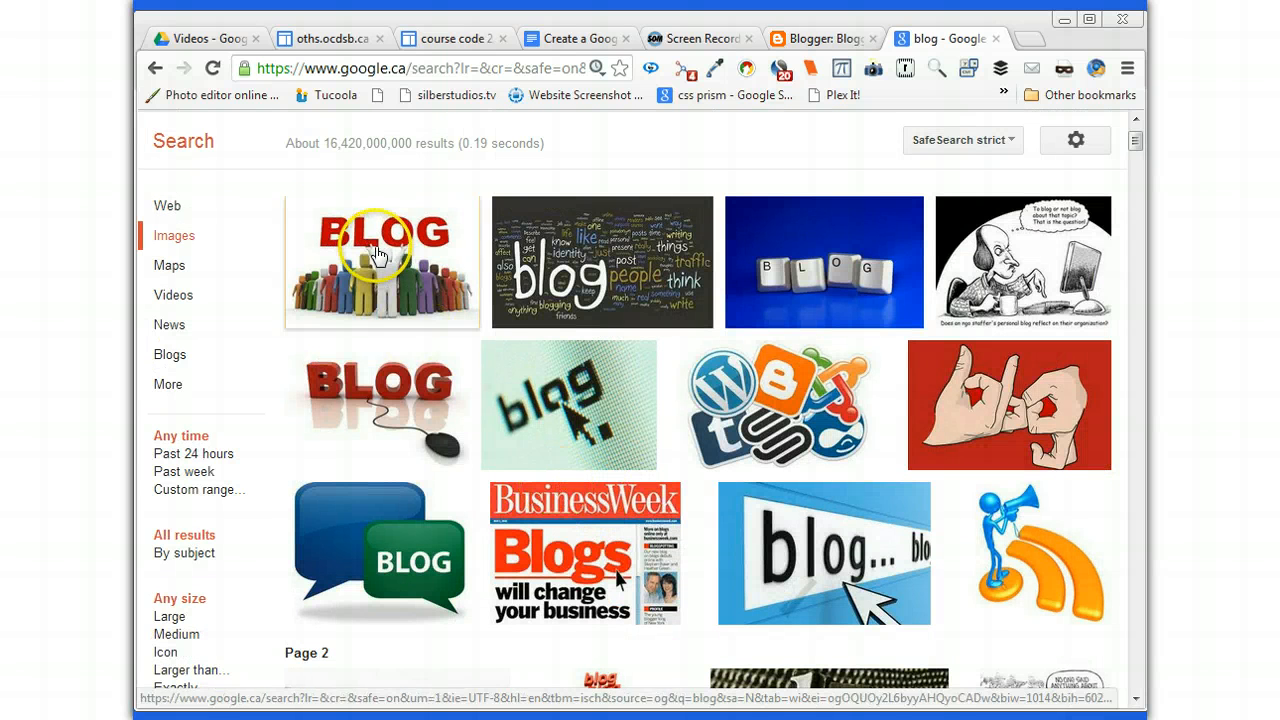
mouse_move(378, 257)
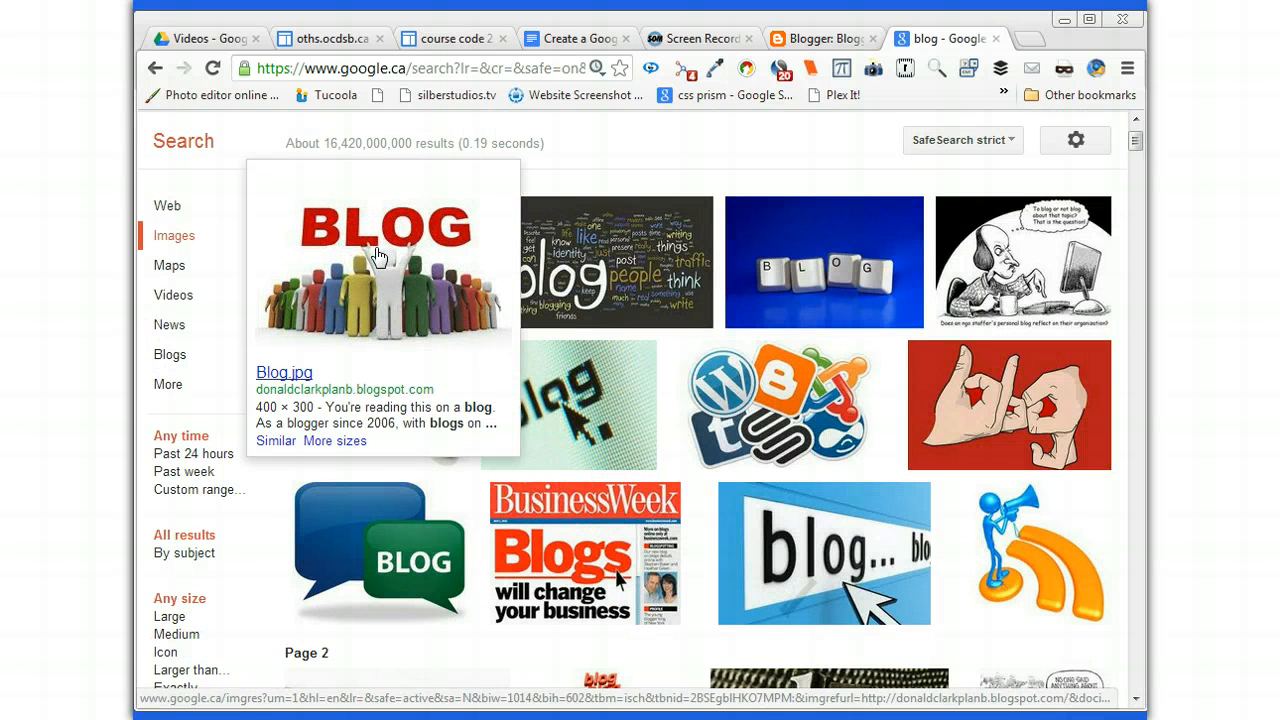
left_click(354, 302)
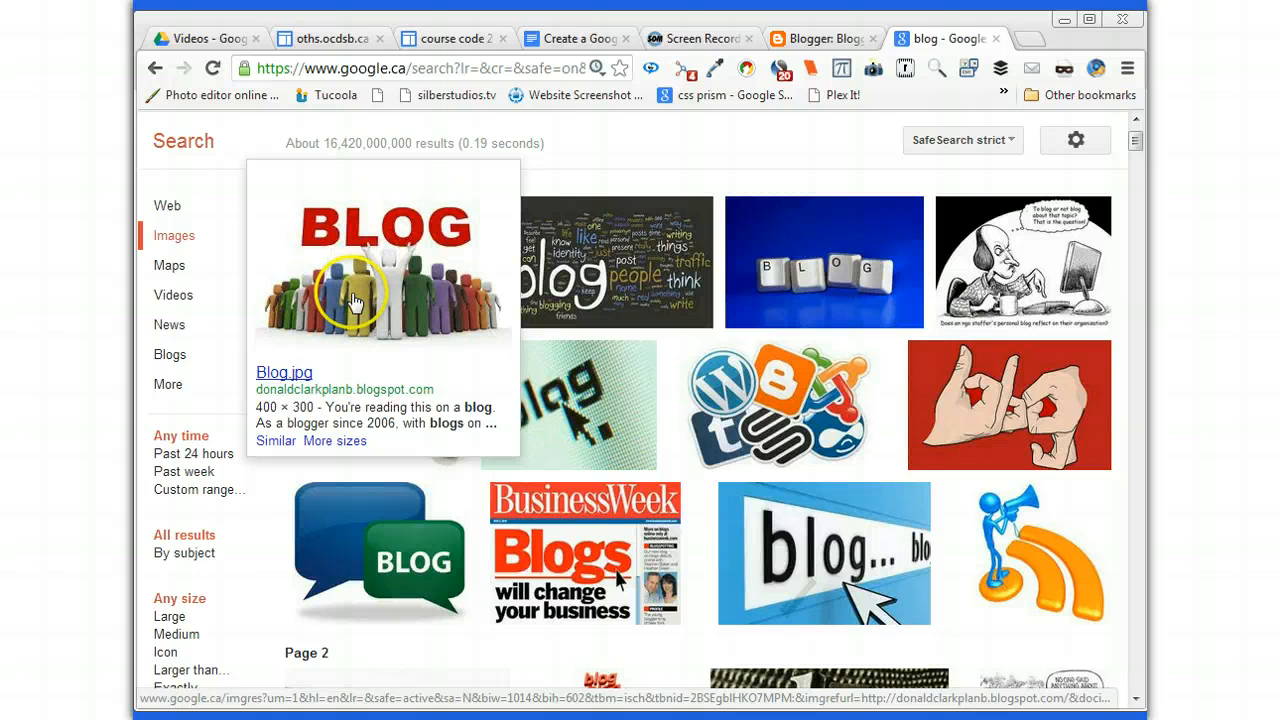
left_click(243, 420)
Look through the time, size, color and type filters beside the image results
scroll(251, 449, "down", 4)
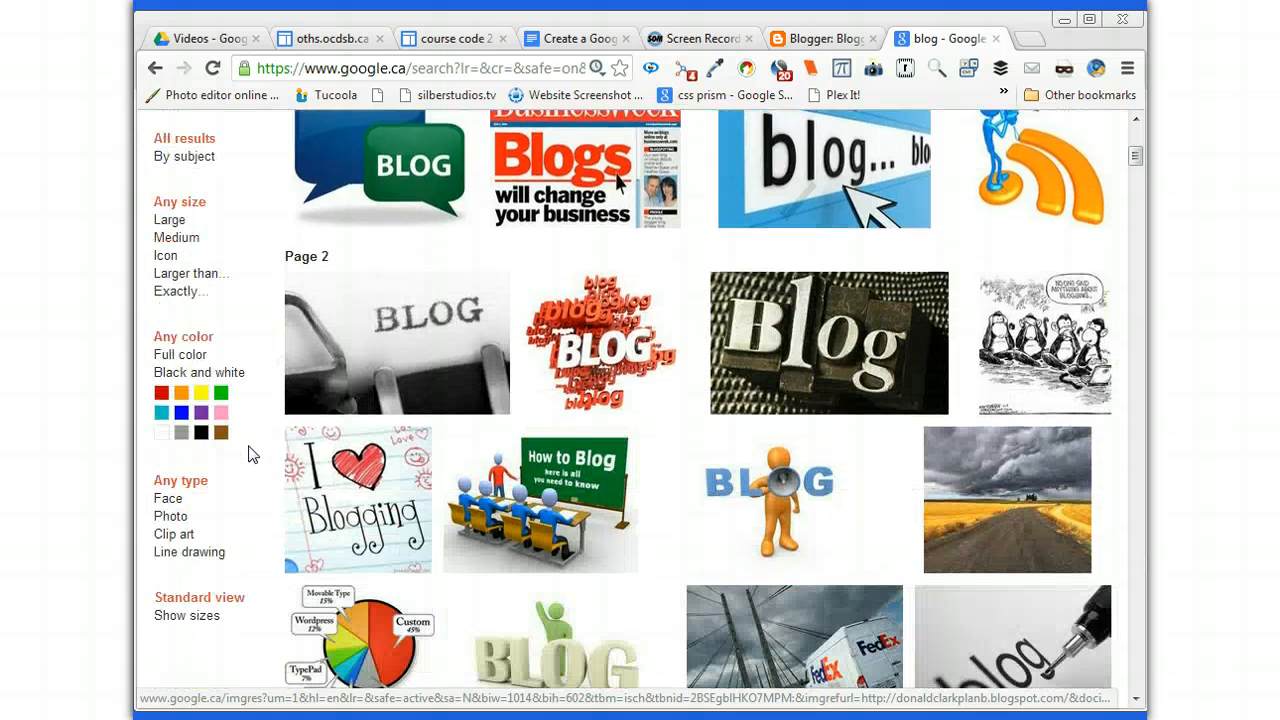
scroll(251, 455, "down", 1)
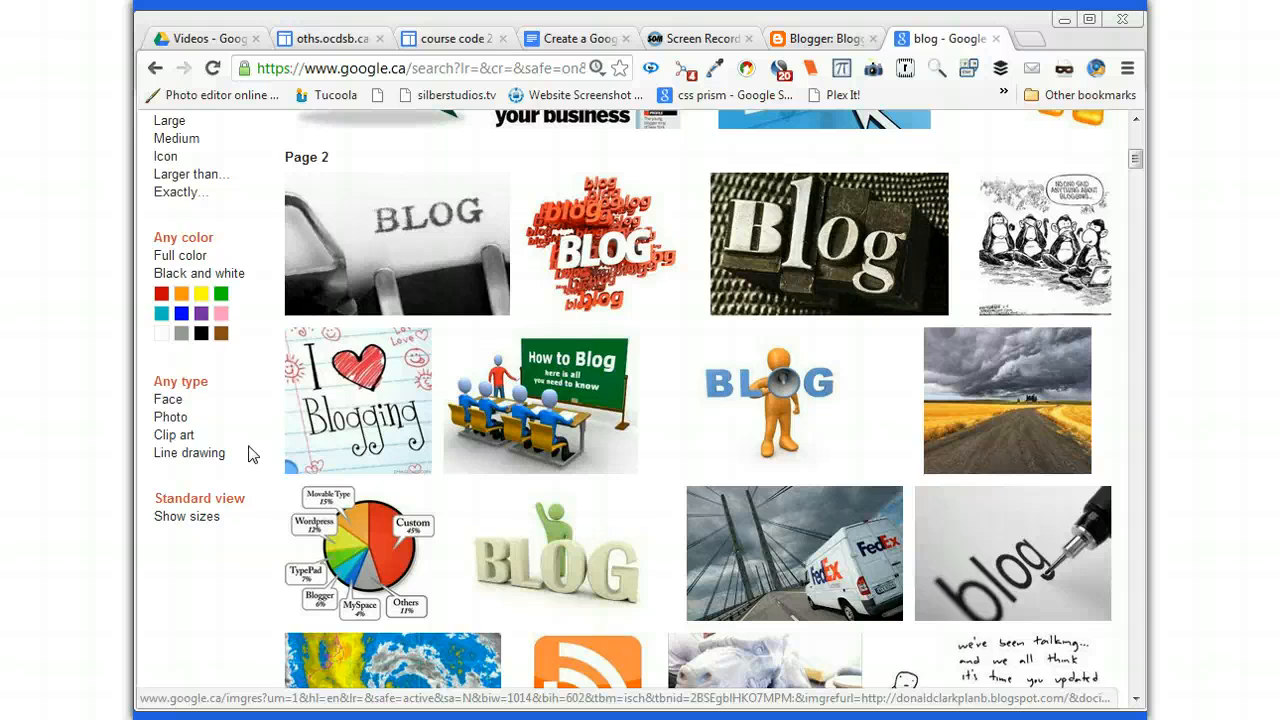
scroll(251, 455, "up", 1)
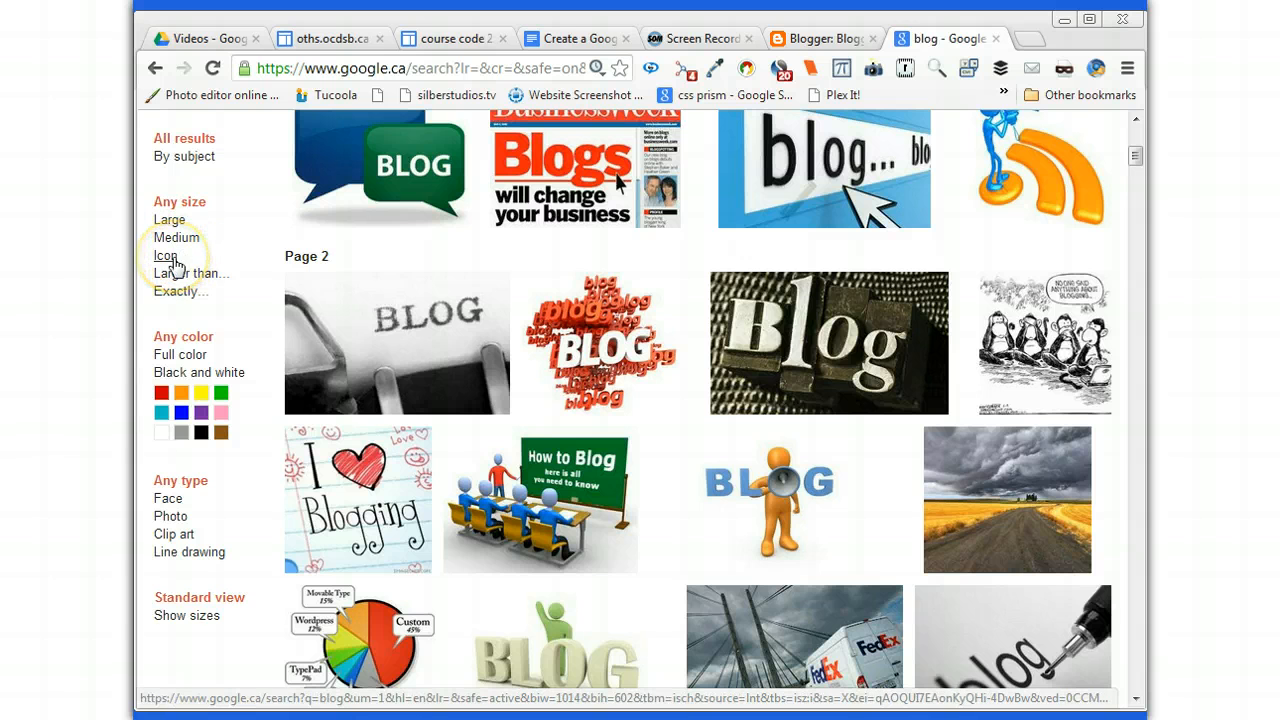
scroll(175, 265, "up", 2)
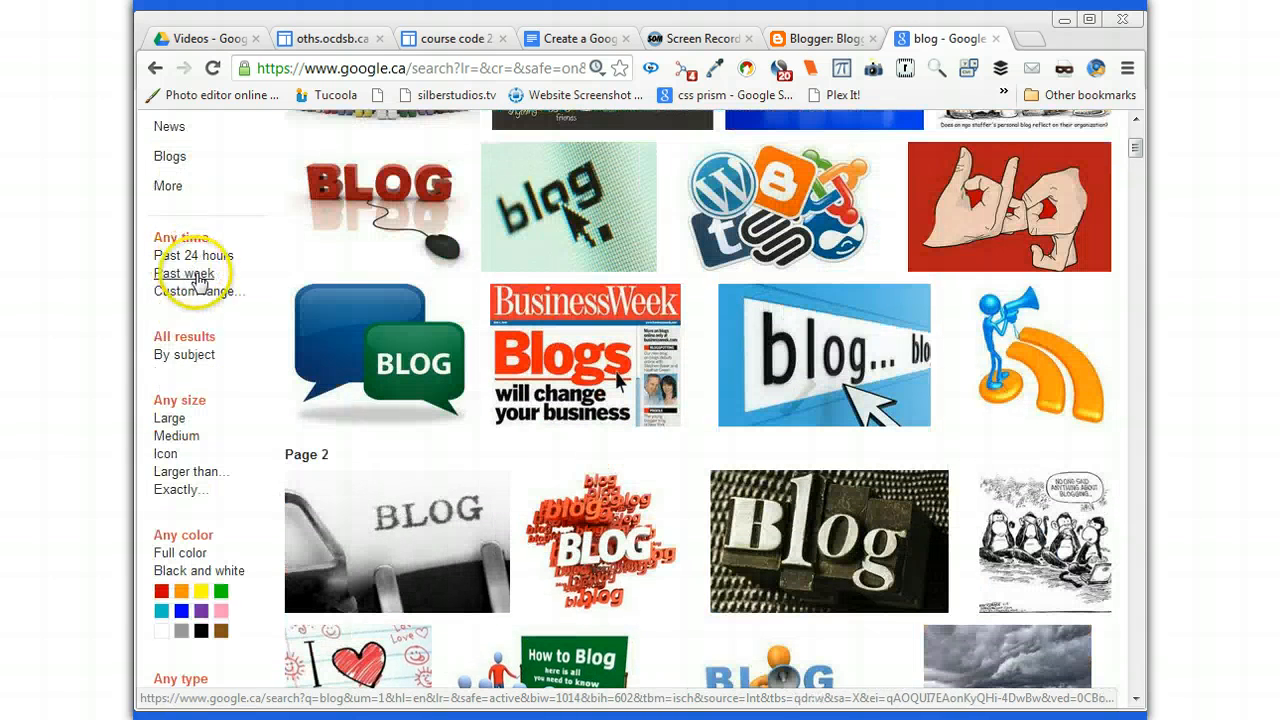
scroll(200, 287, "up", 4)
scroll(195, 350, "down", 1)
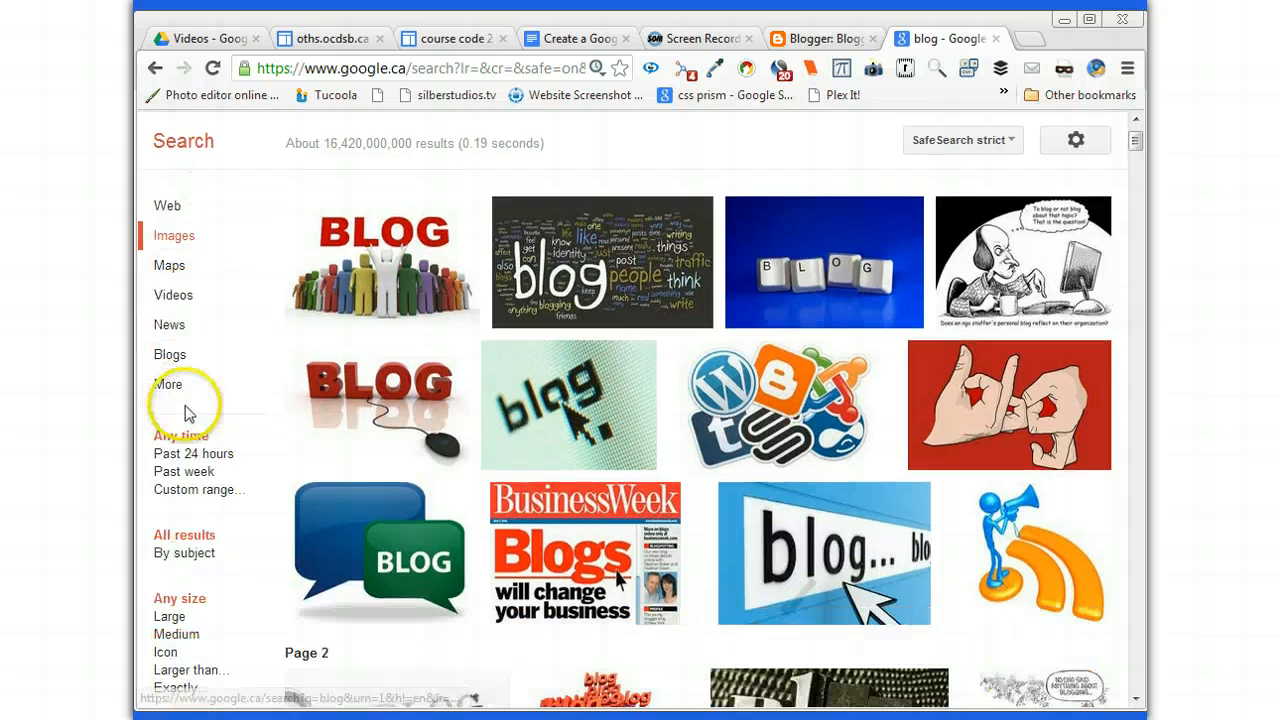
Filter the blog image results by red and change the colour filter to orange
scroll(185, 413, "down", 3)
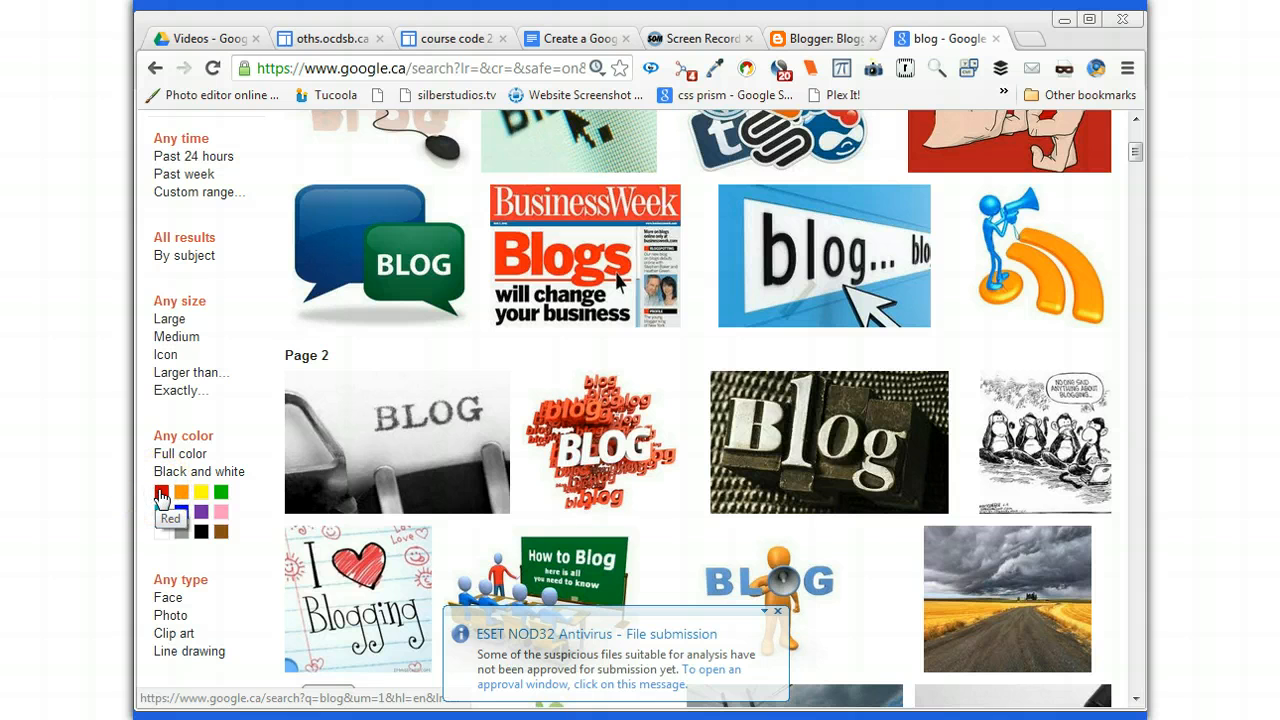
left_click(161, 493)
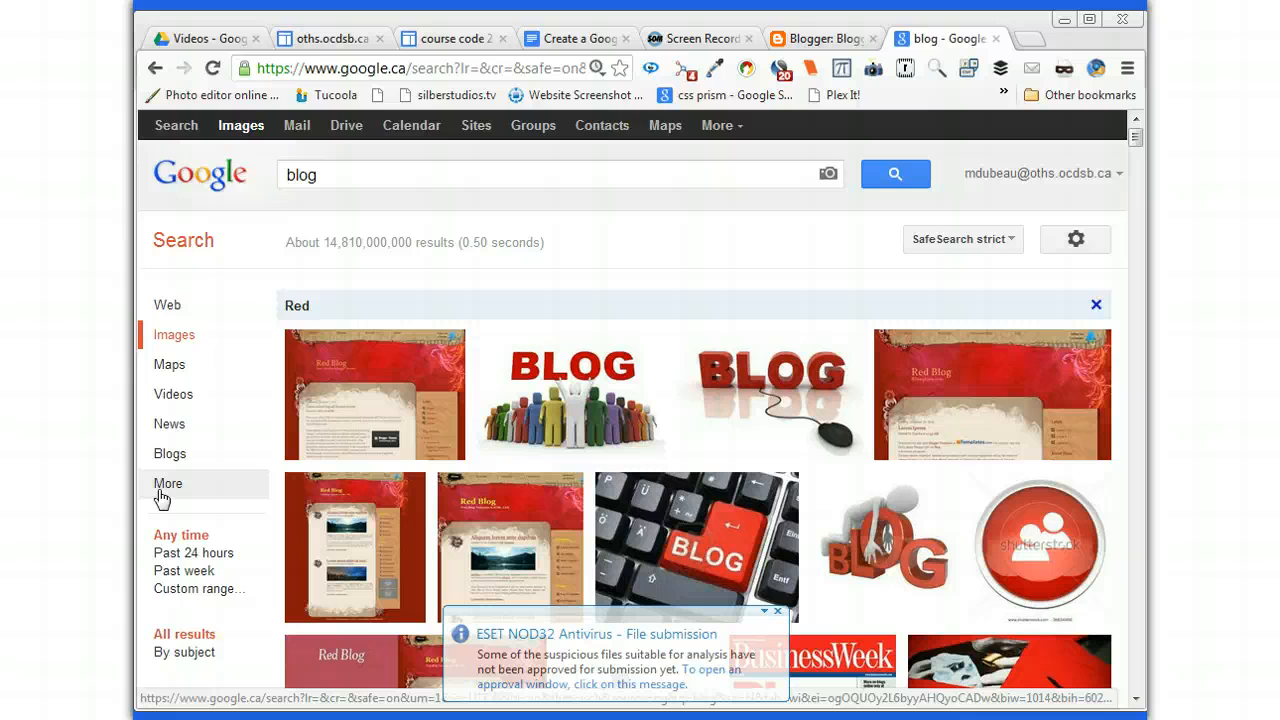
scroll(160, 498, "down", 3)
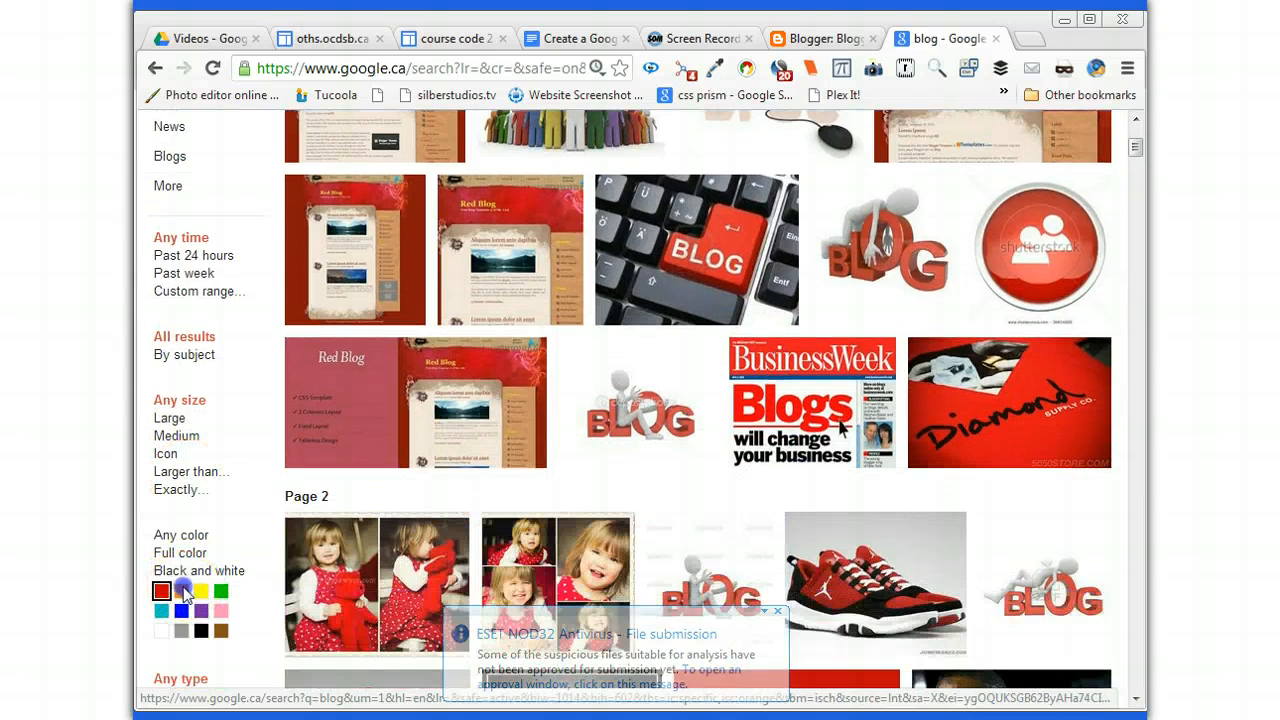
left_click(182, 592)
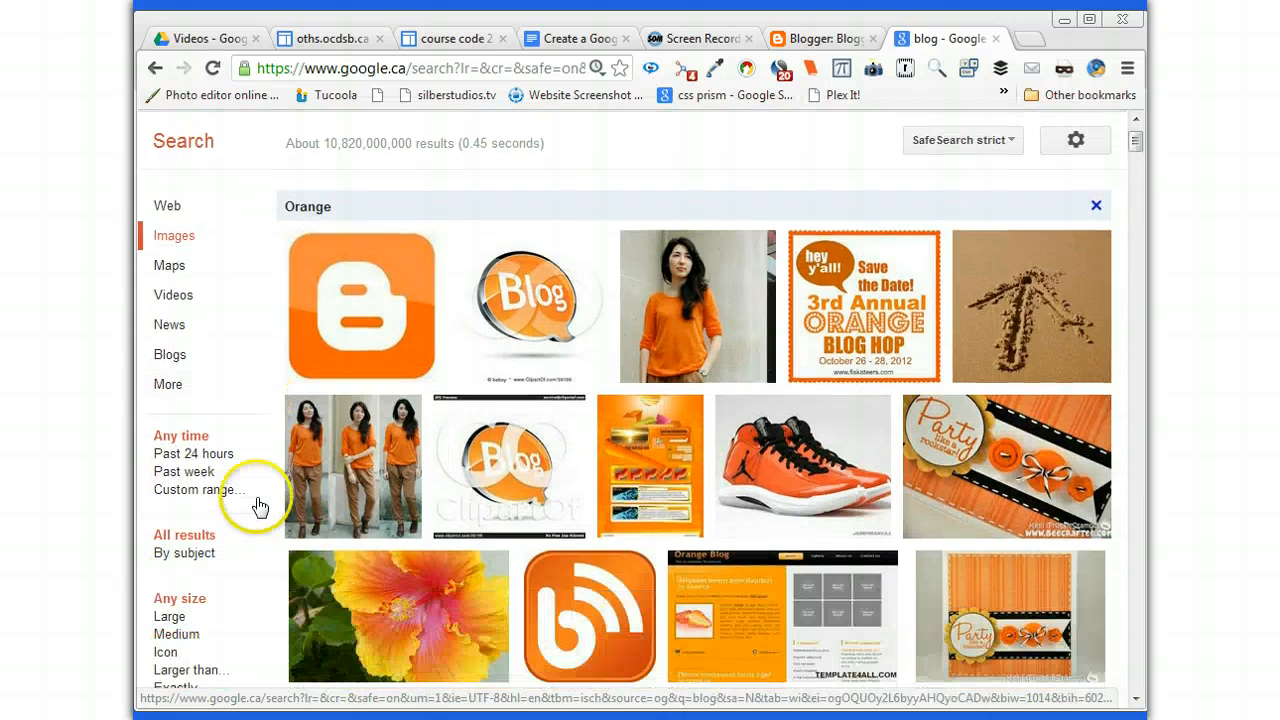
Open the orange "Blog" speech-bubble image and save it as a JPEG in the Downloads folder
mouse_move(530, 292)
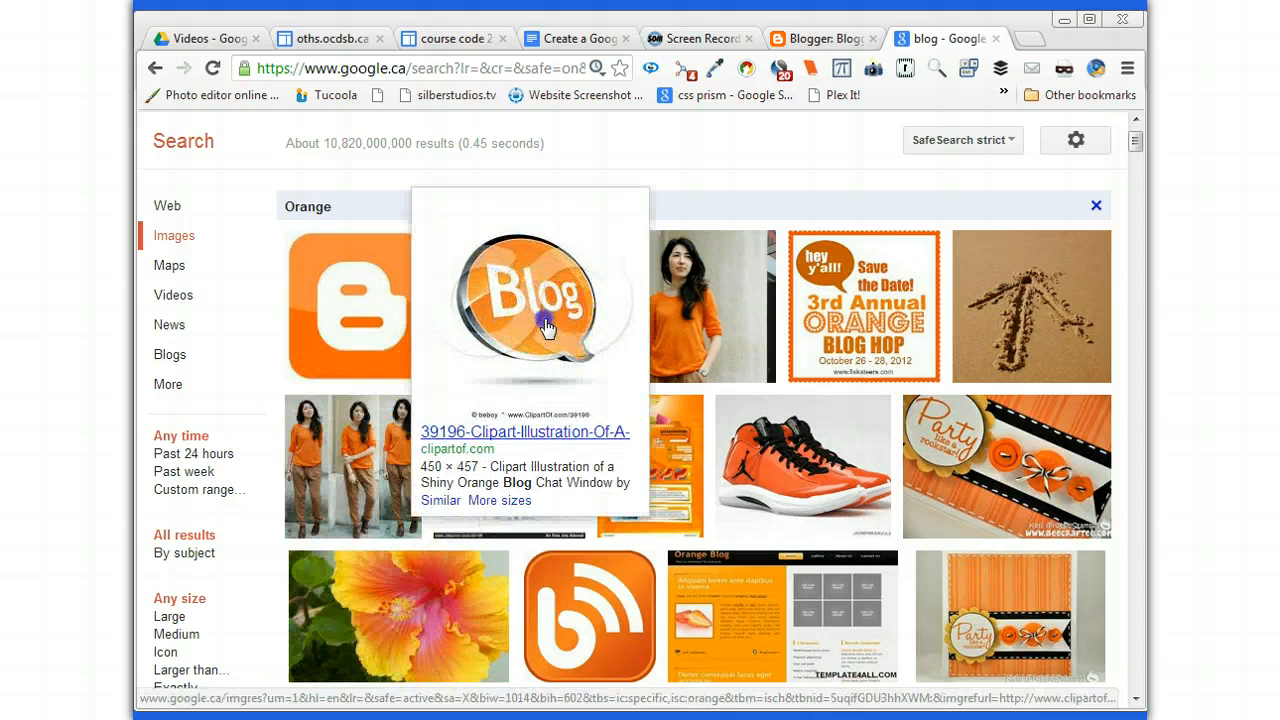
left_click(546, 326)
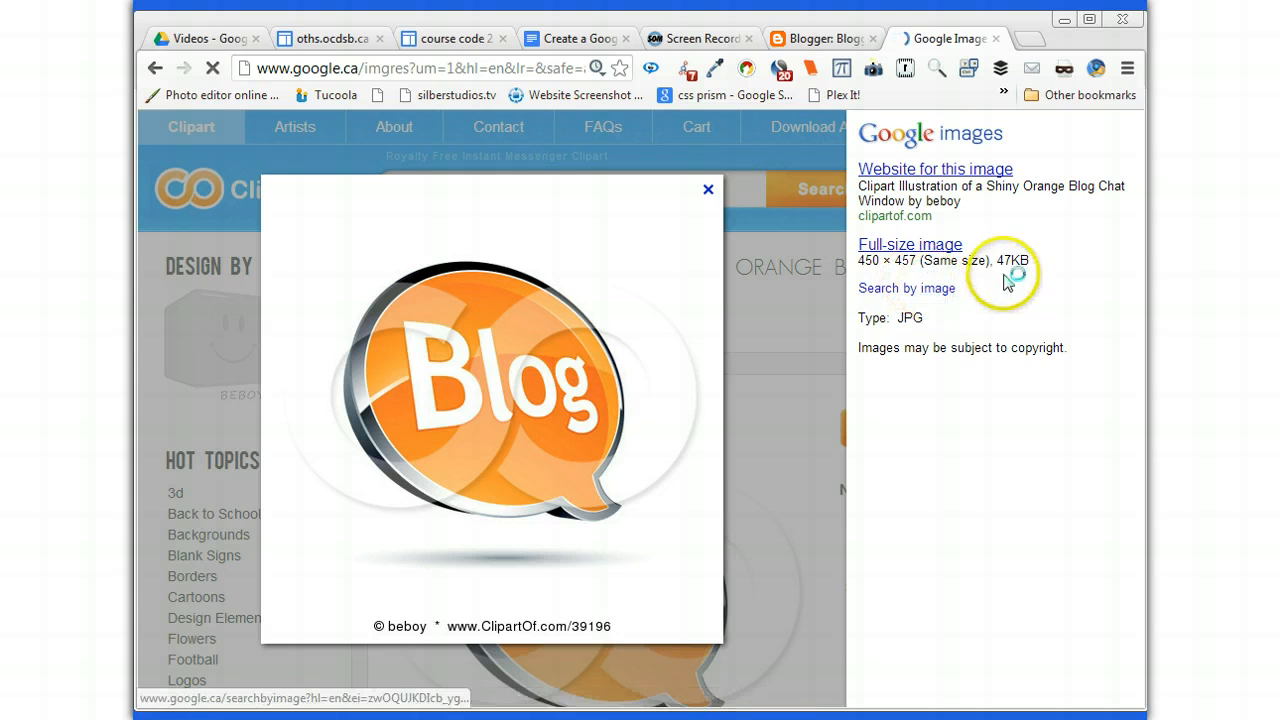
left_click_drag(993, 260, 1006, 259)
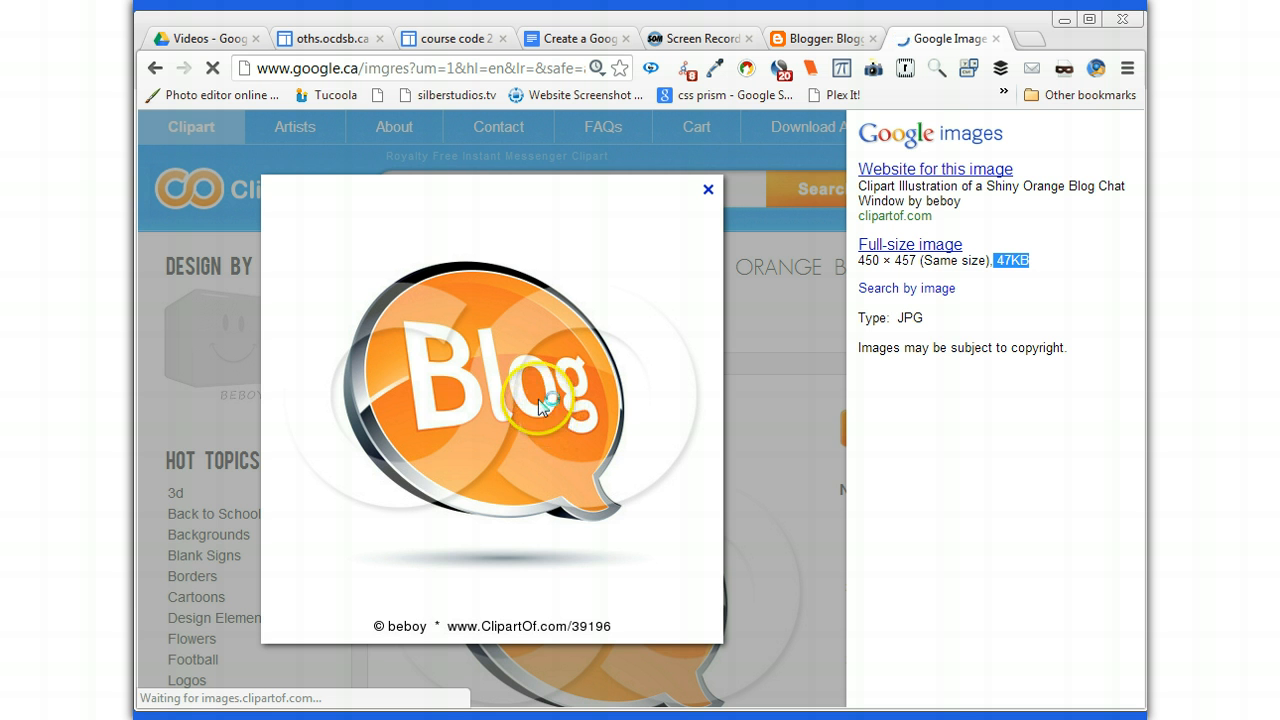
right_click(538, 399)
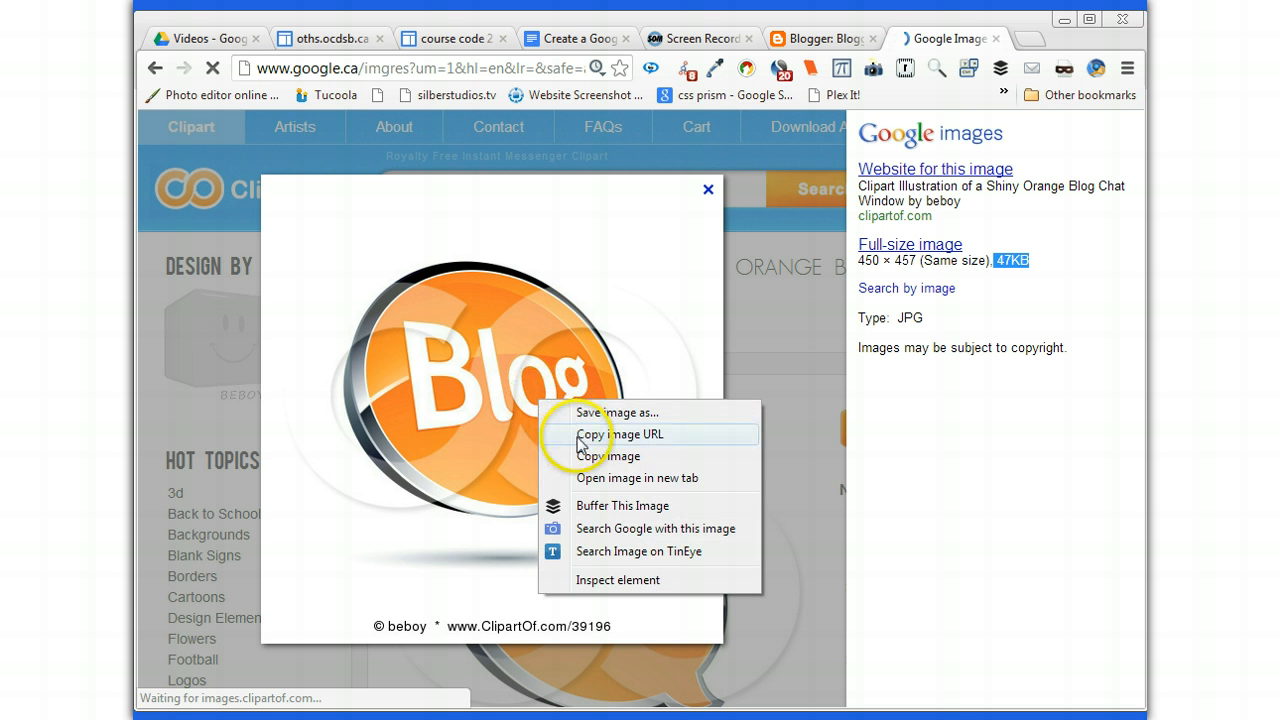
left_click(580, 410)
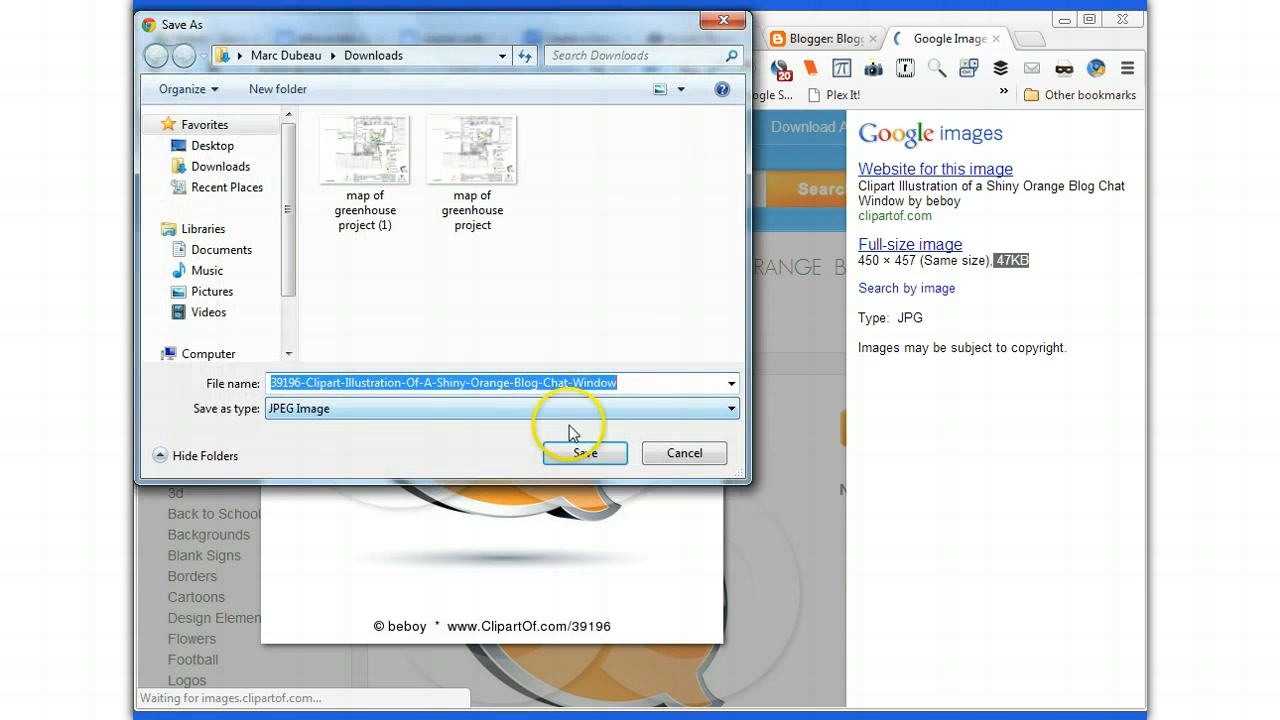
left_click(572, 452)
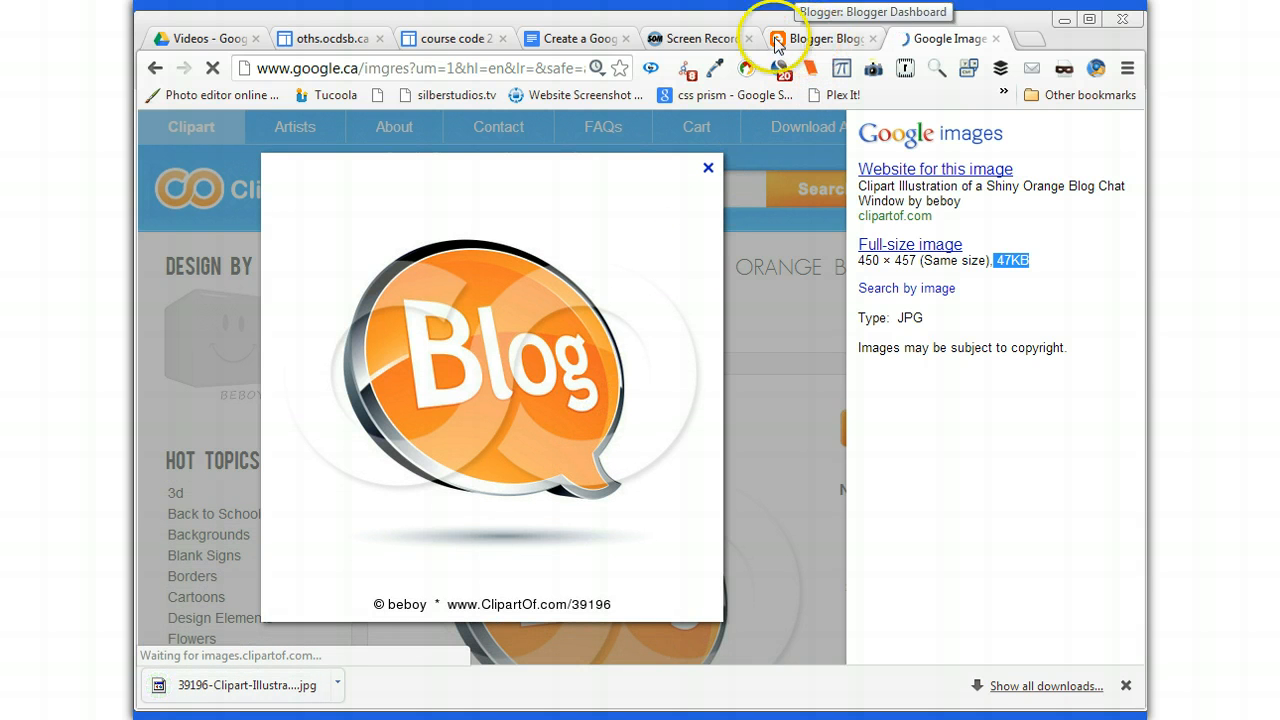
Return to the My blog page, try to place the downloaded image file directly in its body, and remove the inserted file link
left_click(485, 45)
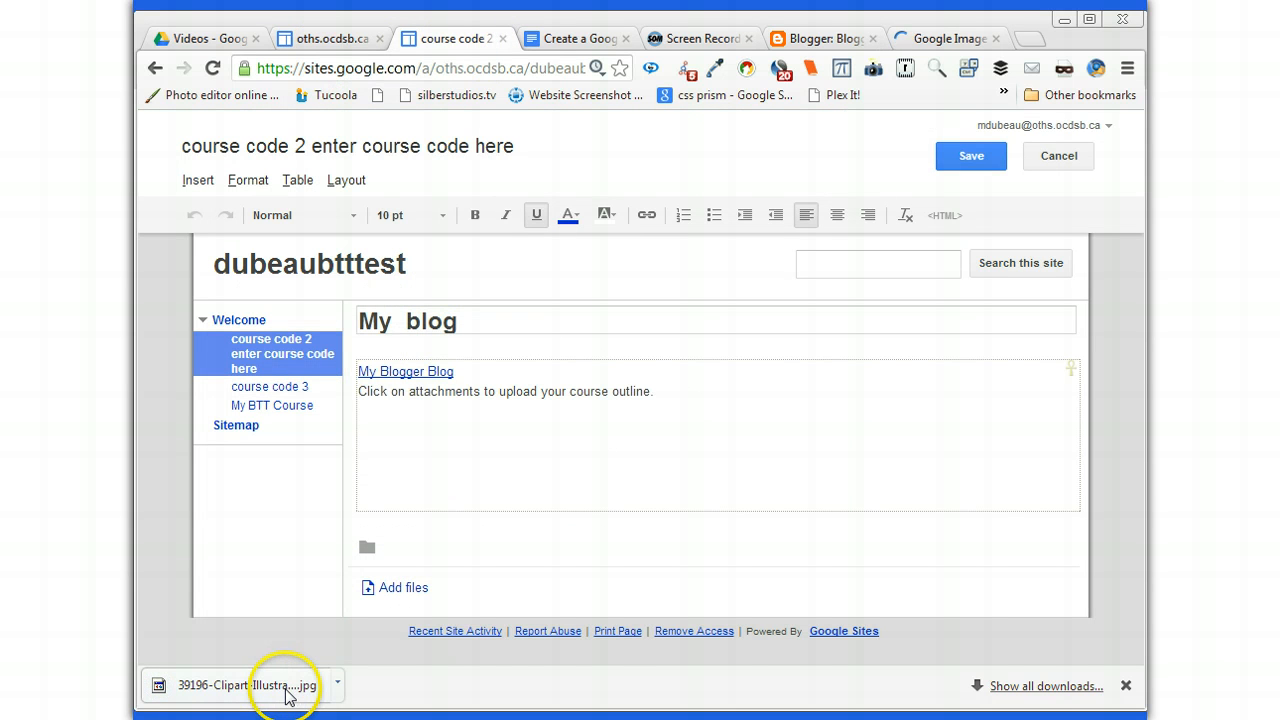
left_click_drag(285, 695, 663, 459)
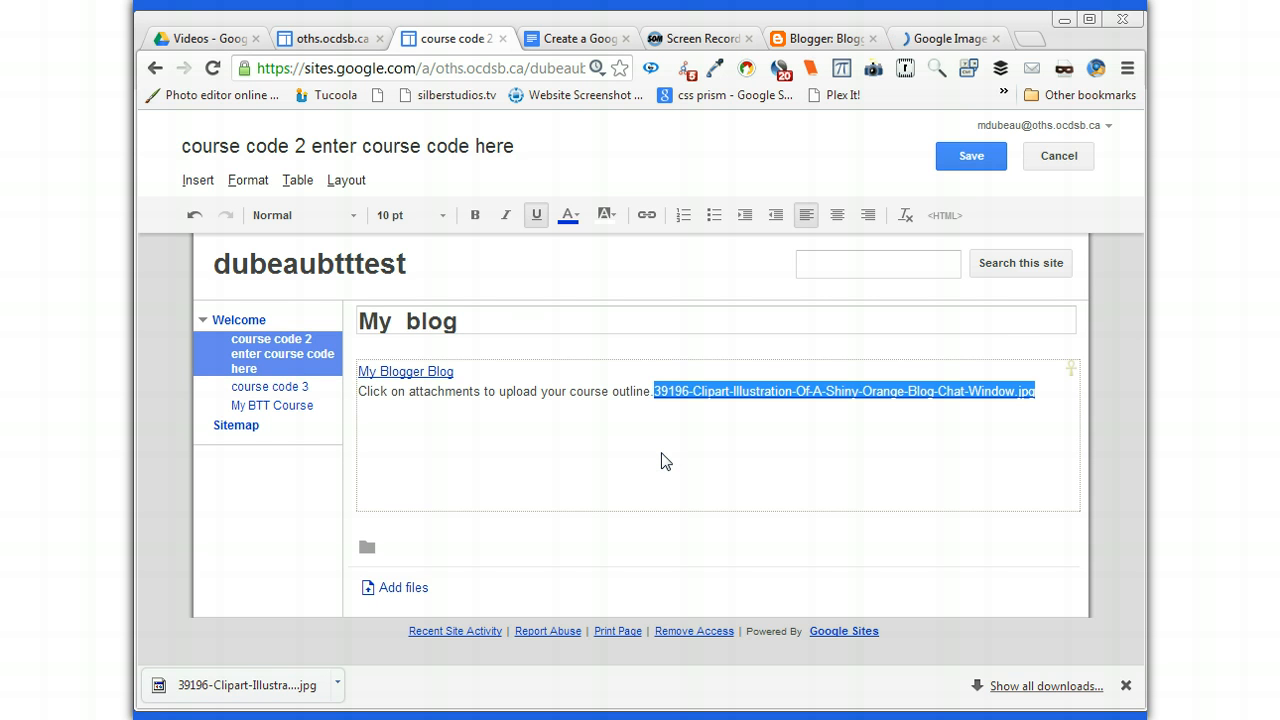
key("BackSpace")
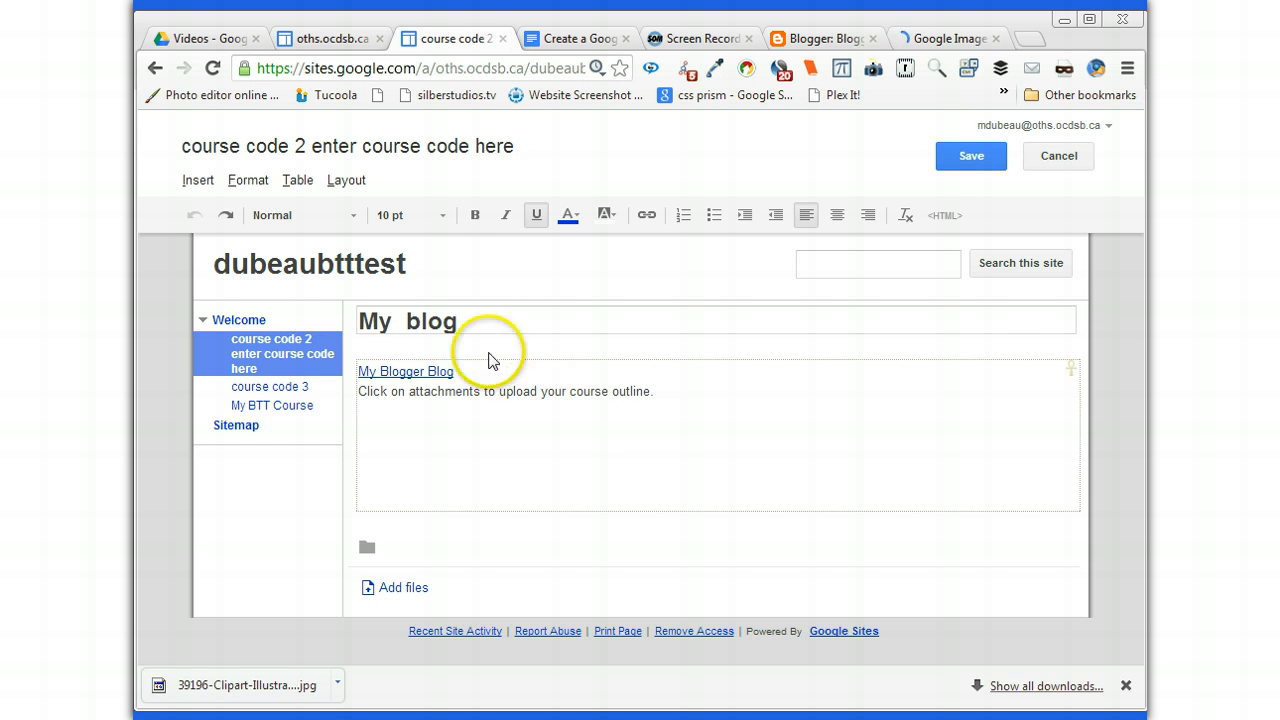
Start inserting an image on the My blog page and upload the 39196 orange blog chat window picture from Downloads
left_click(199, 180)
left_click(229, 242)
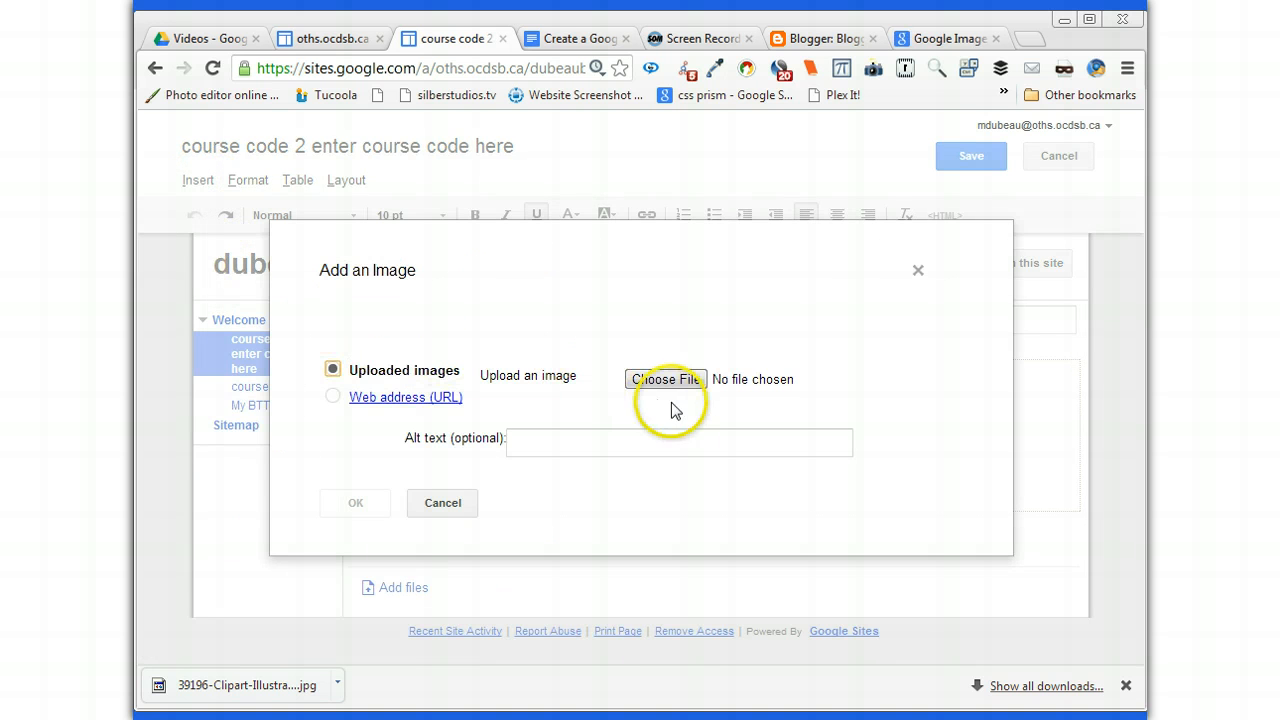
left_click(683, 379)
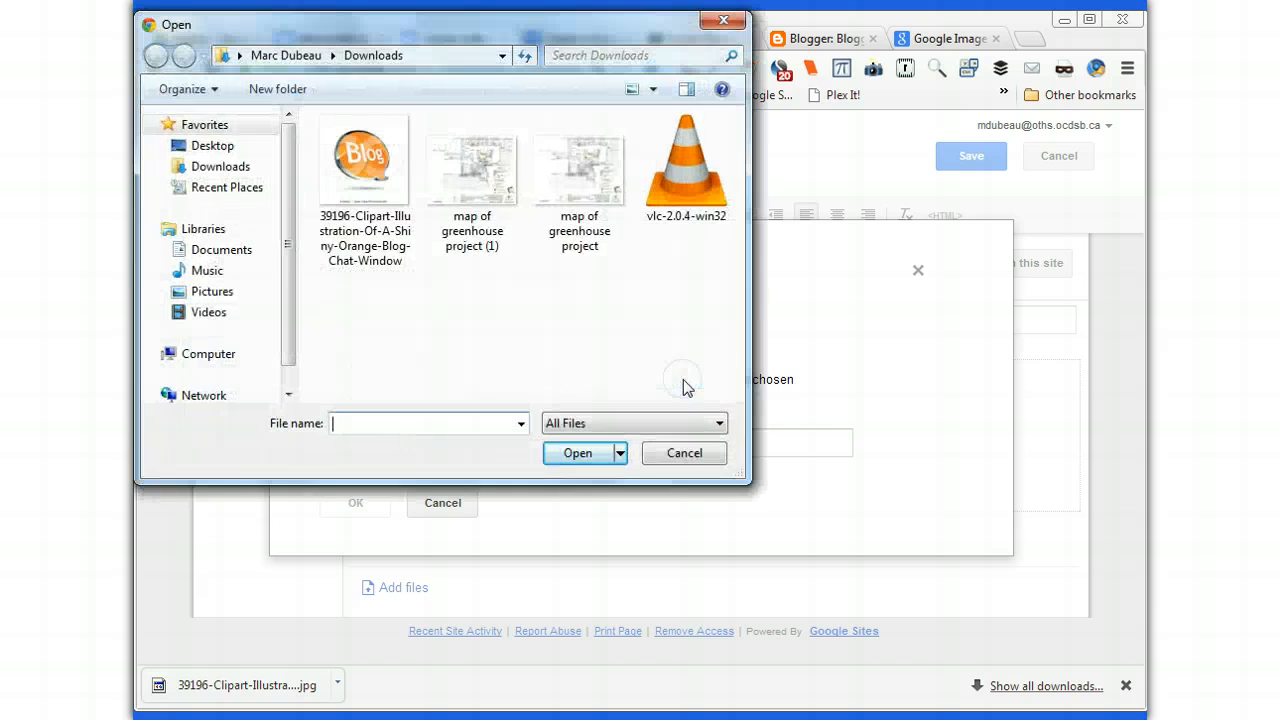
double_click(333, 183)
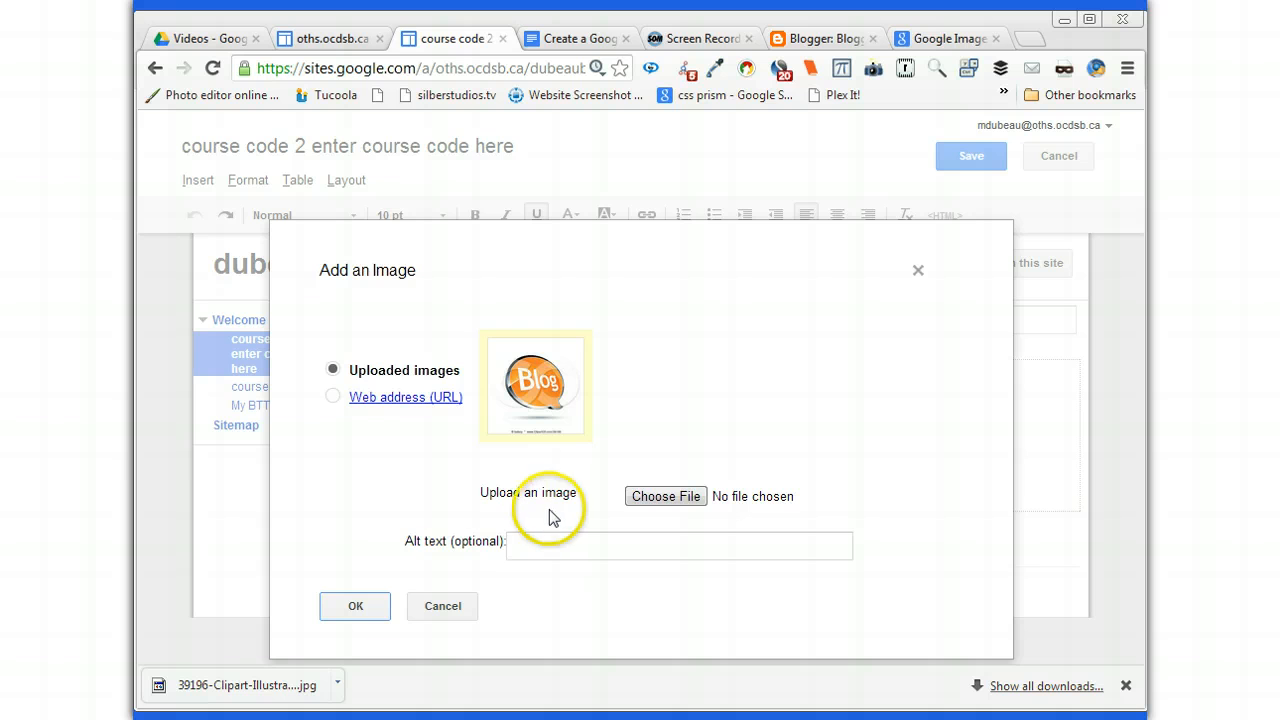
Set the source of the image being added to a web address instead of an uploaded file
left_click(334, 398)
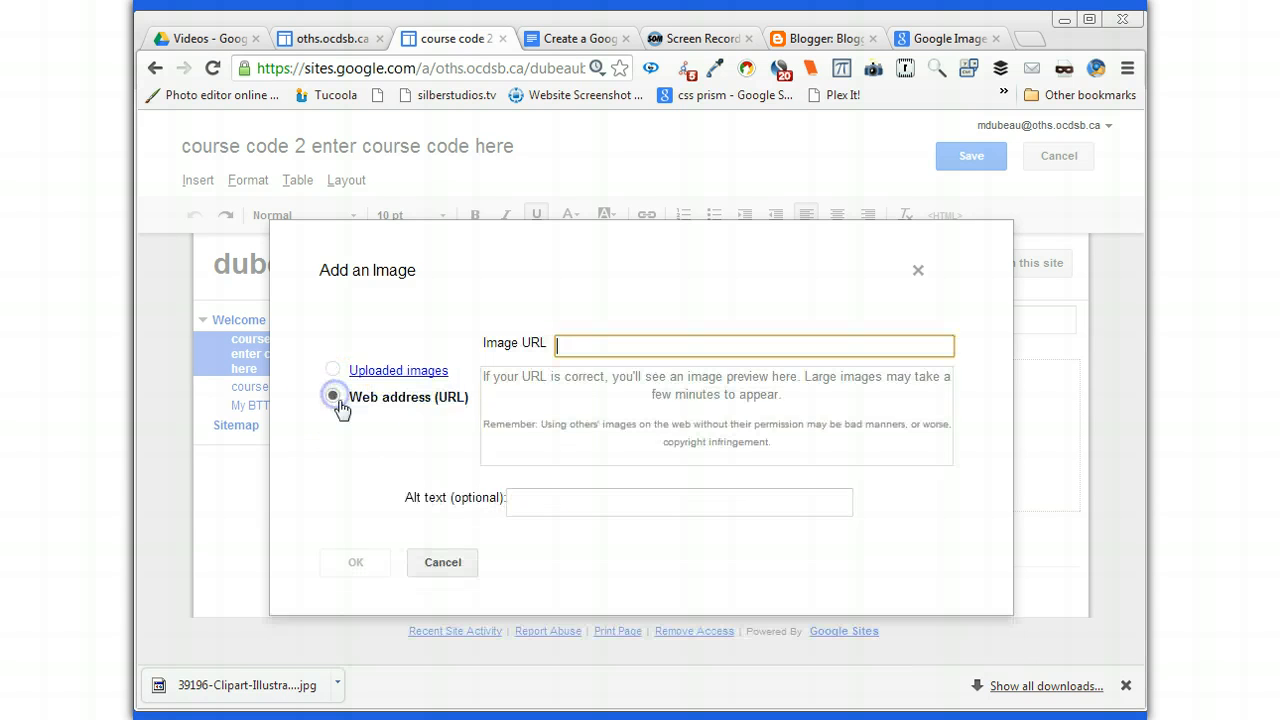
left_click(630, 342)
left_click(629, 343)
Switch to Blogger, view the Btt Class blog, and copy its web address
left_click(806, 48)
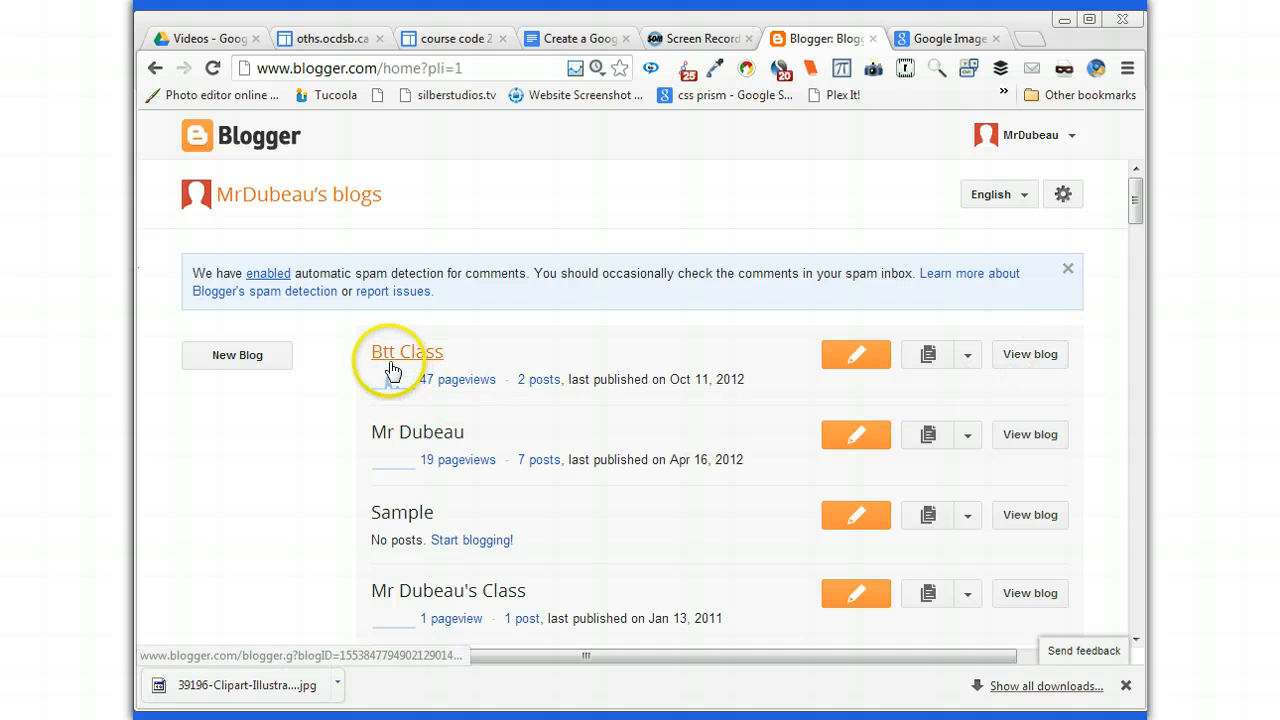
left_click(1028, 356)
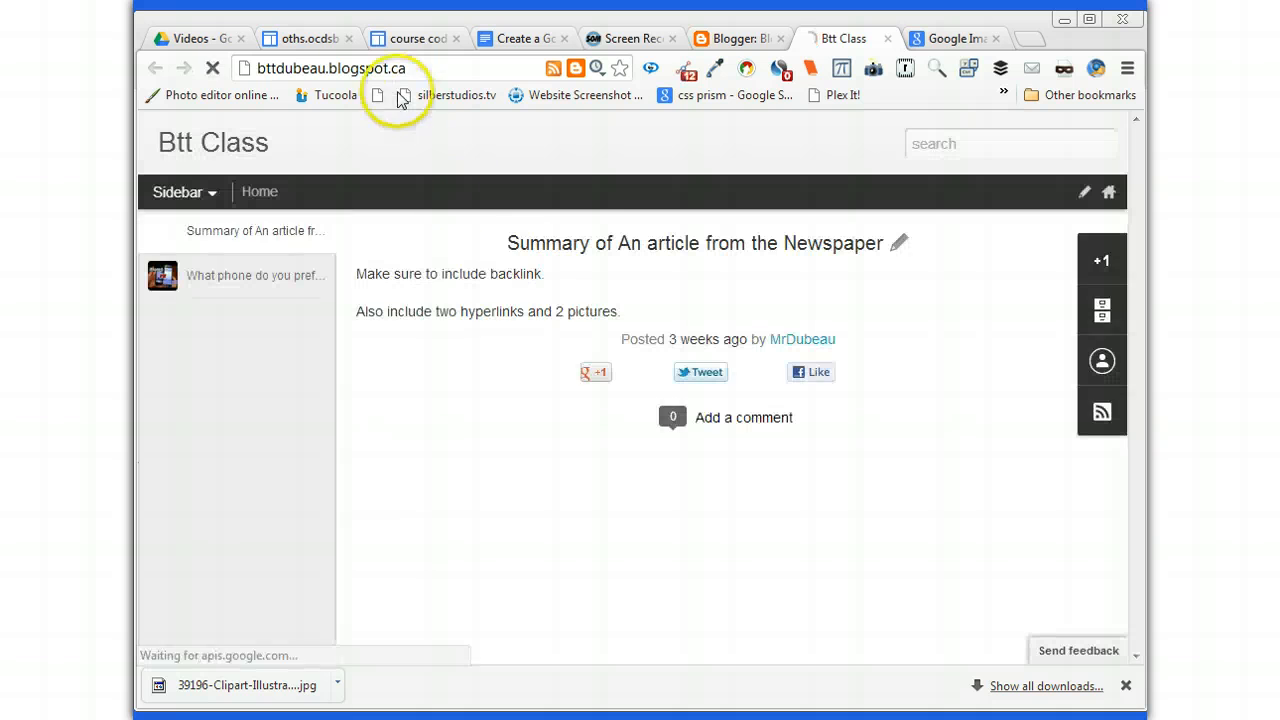
left_click(362, 68)
right_click(362, 68)
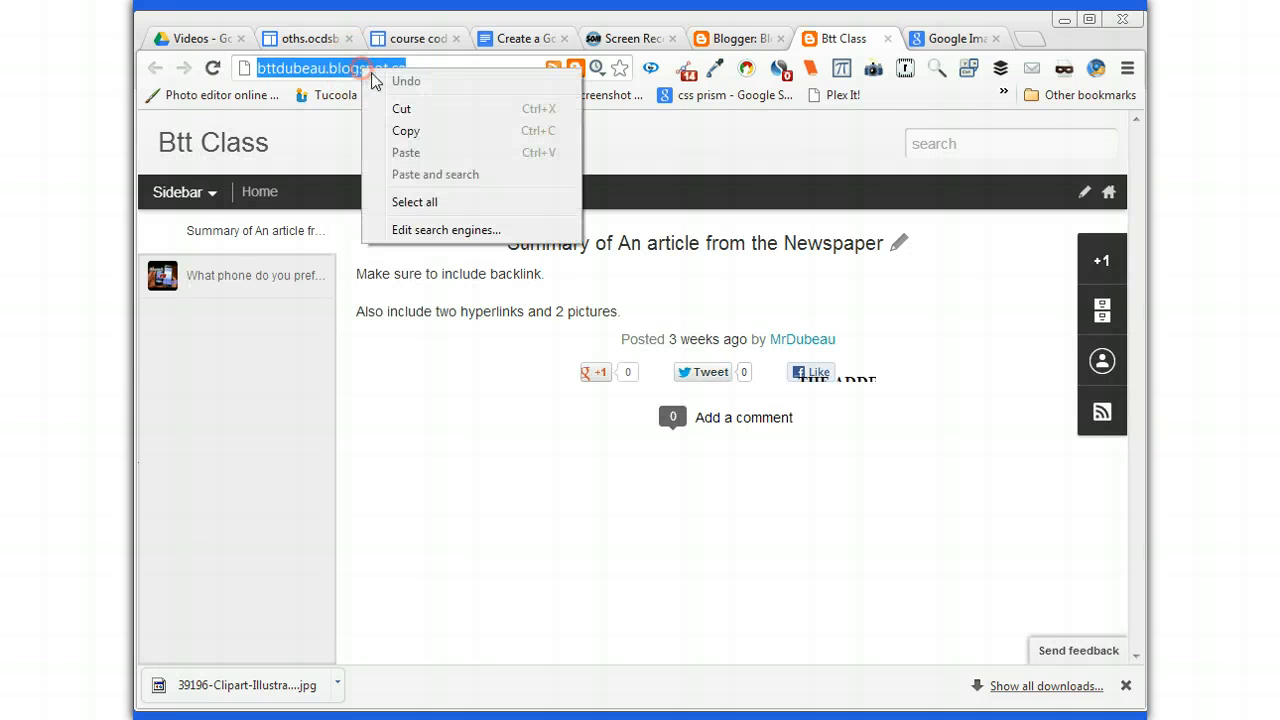
left_click(407, 131)
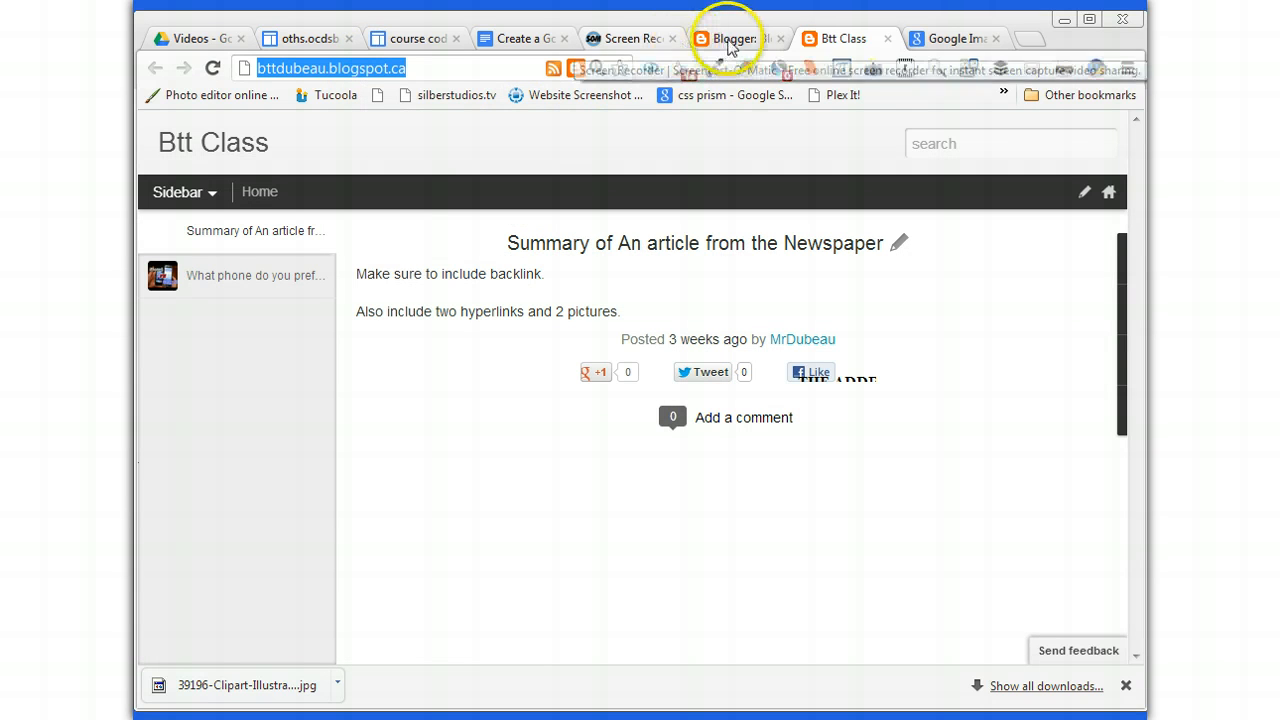
left_click(730, 42)
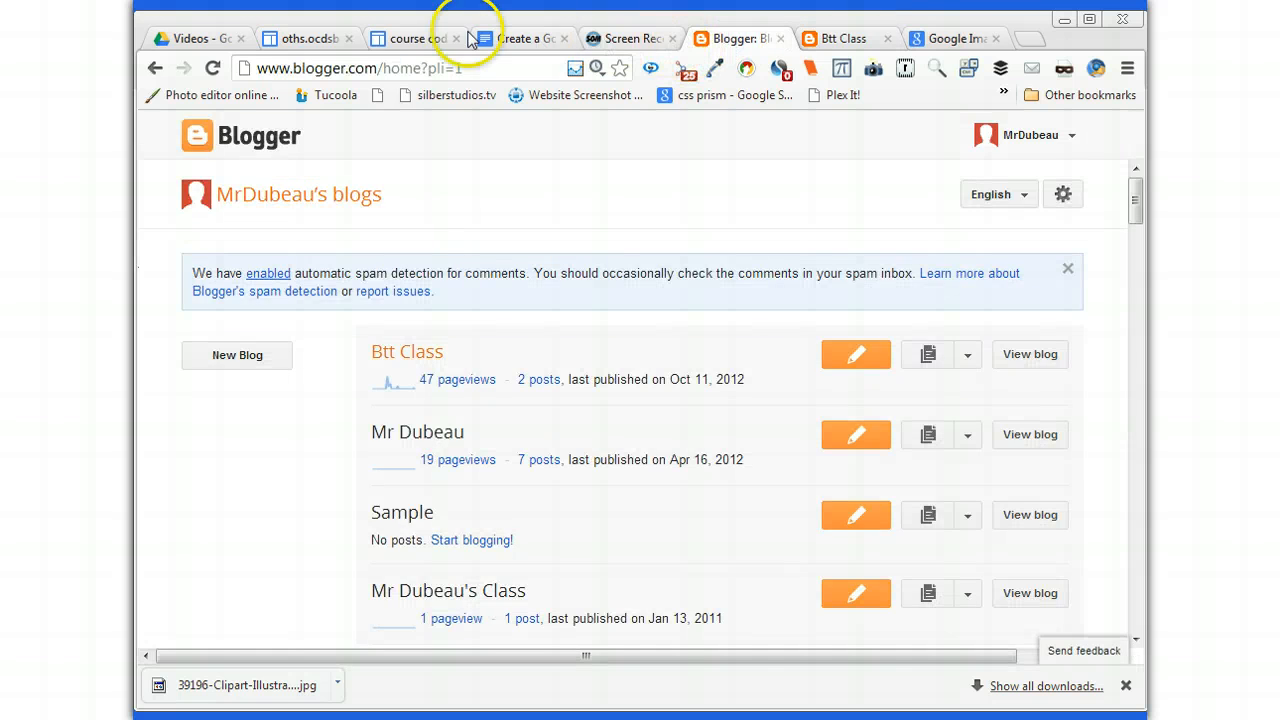
left_click(420, 38)
right_click(563, 342)
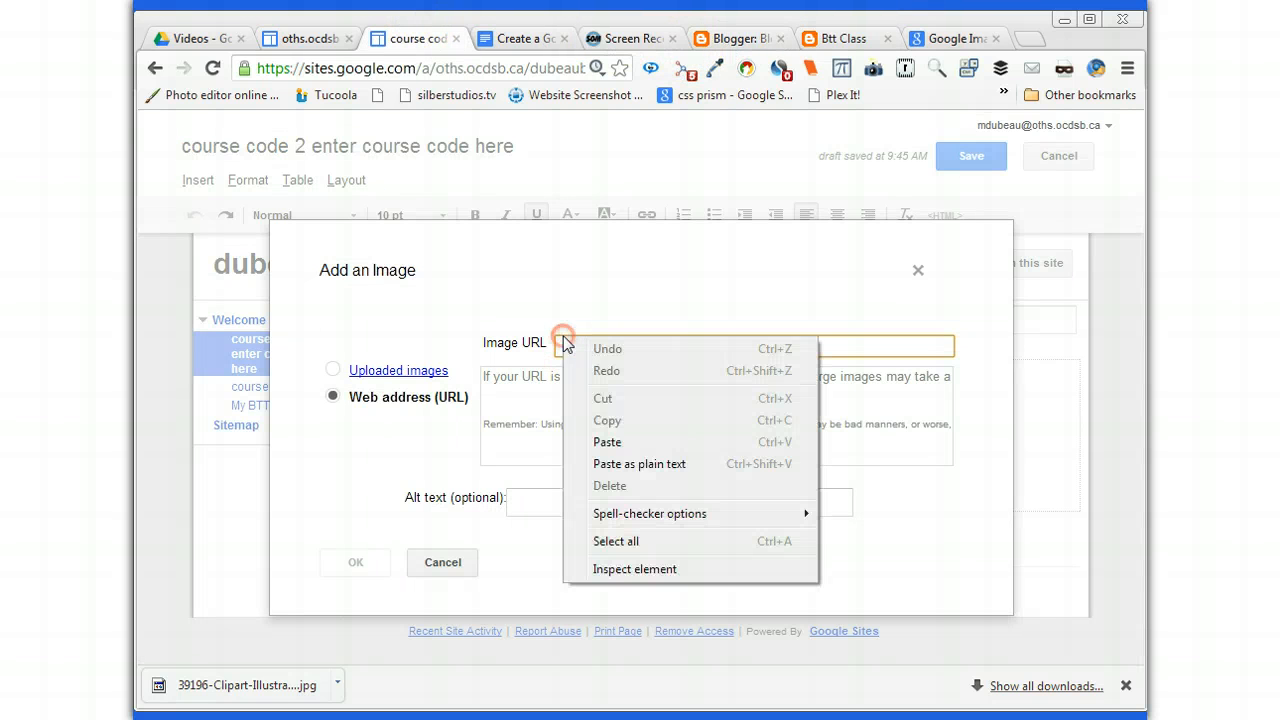
left_click(628, 442)
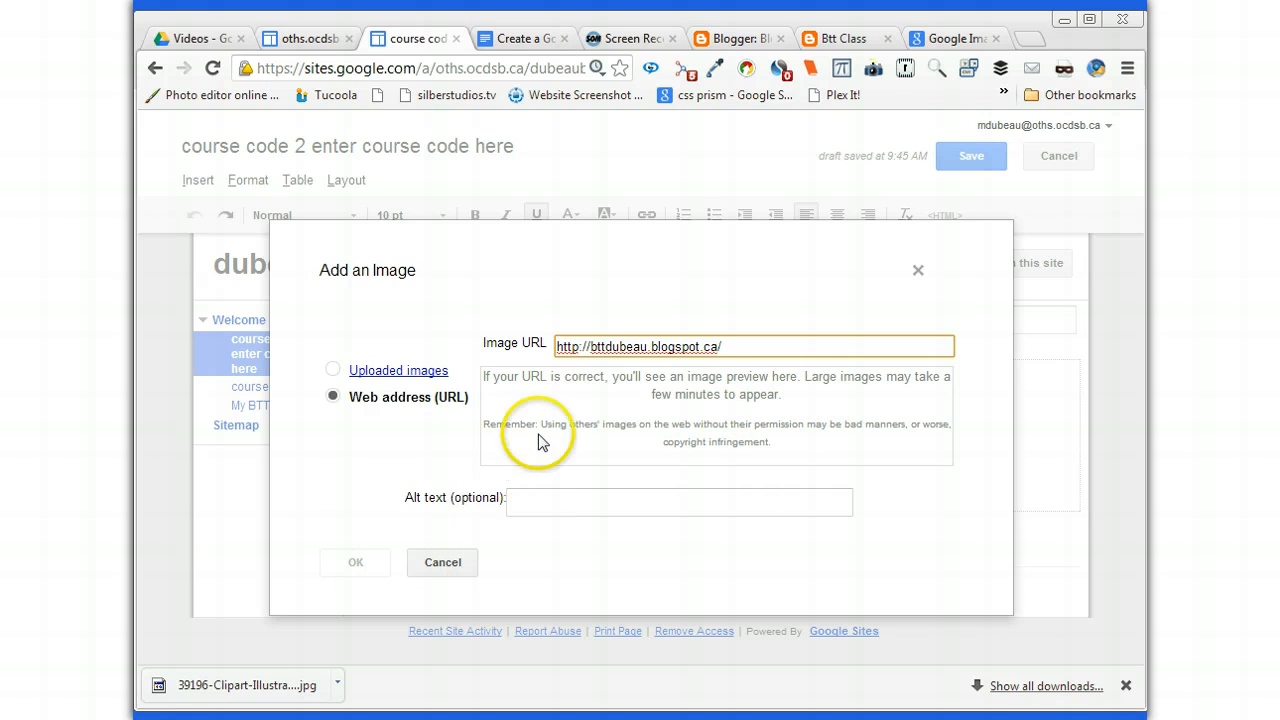
left_click(588, 346)
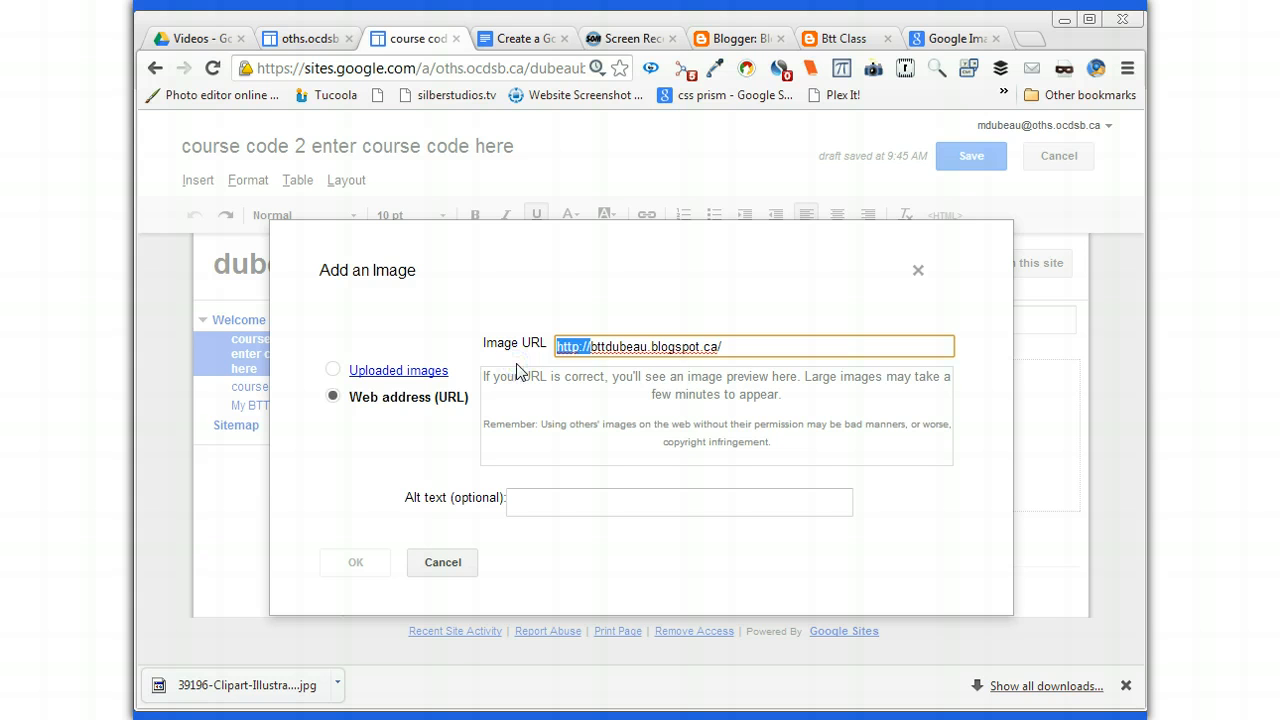
key("BackSpace")
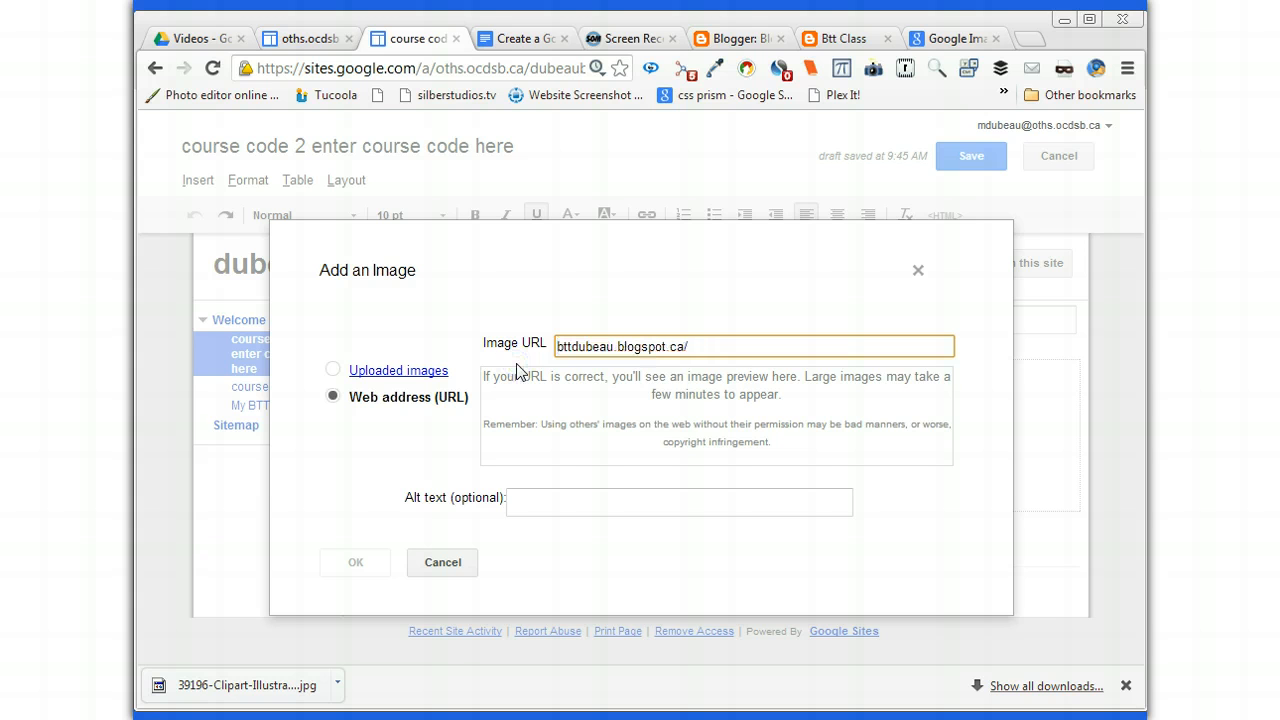
left_click(543, 505)
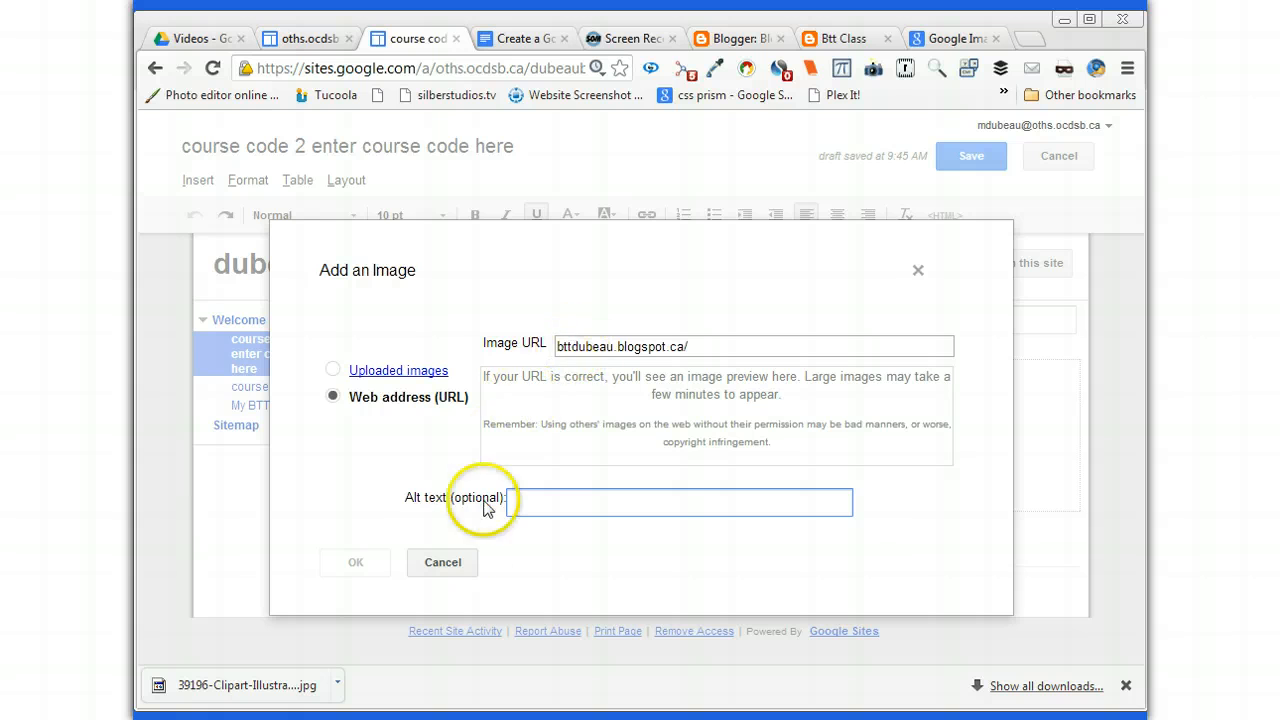
left_click(442, 562)
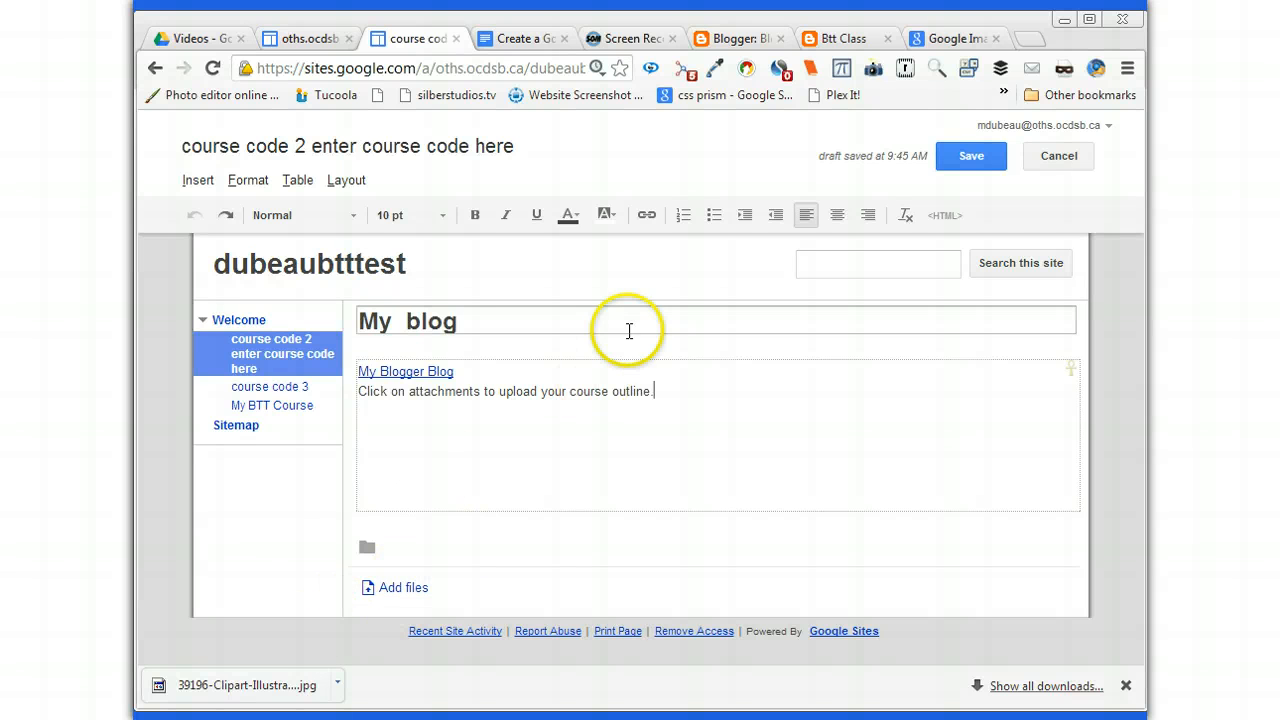
Insert the uploaded orange Blog picture into the body of the My blog page
left_click(203, 183)
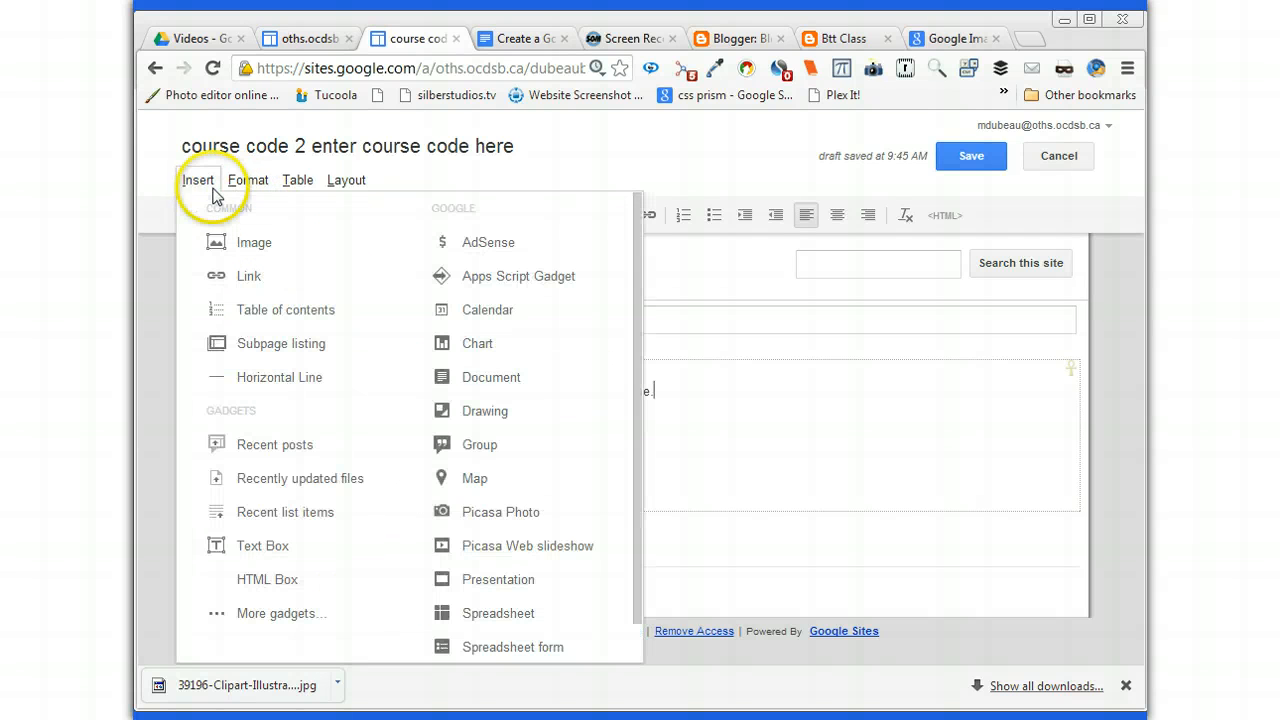
left_click(258, 244)
left_click(524, 333)
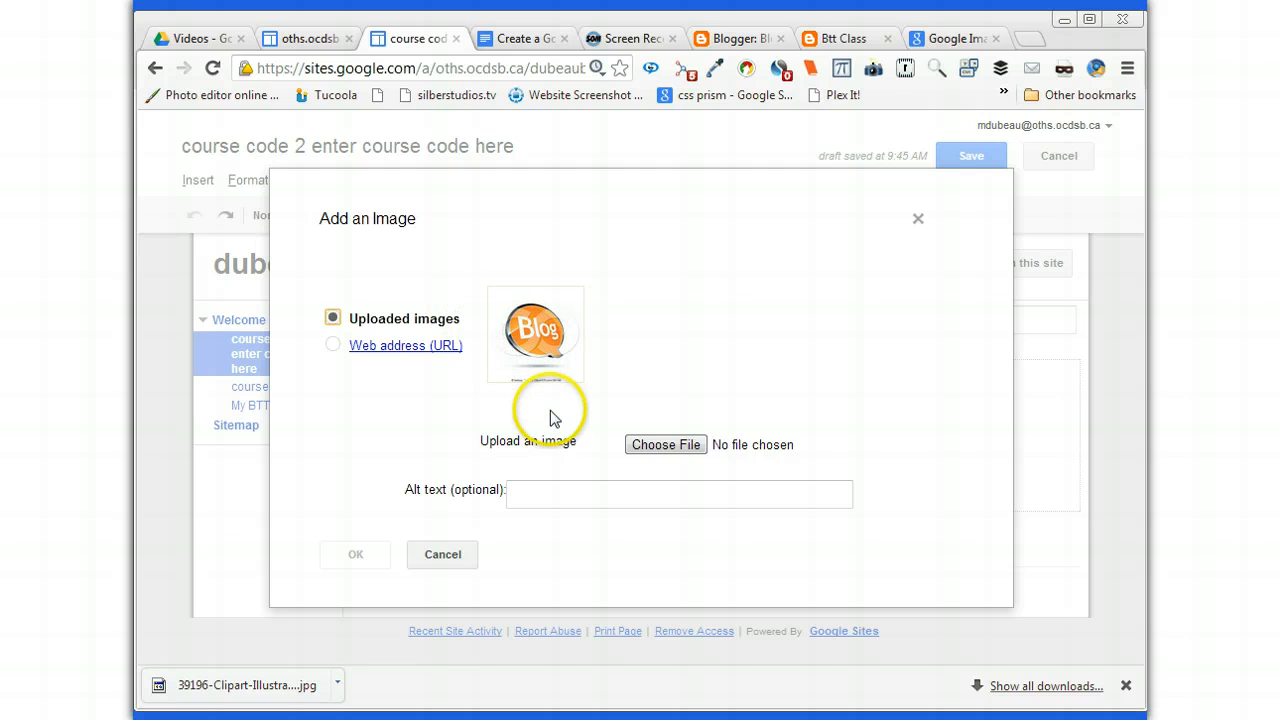
left_click(535, 330)
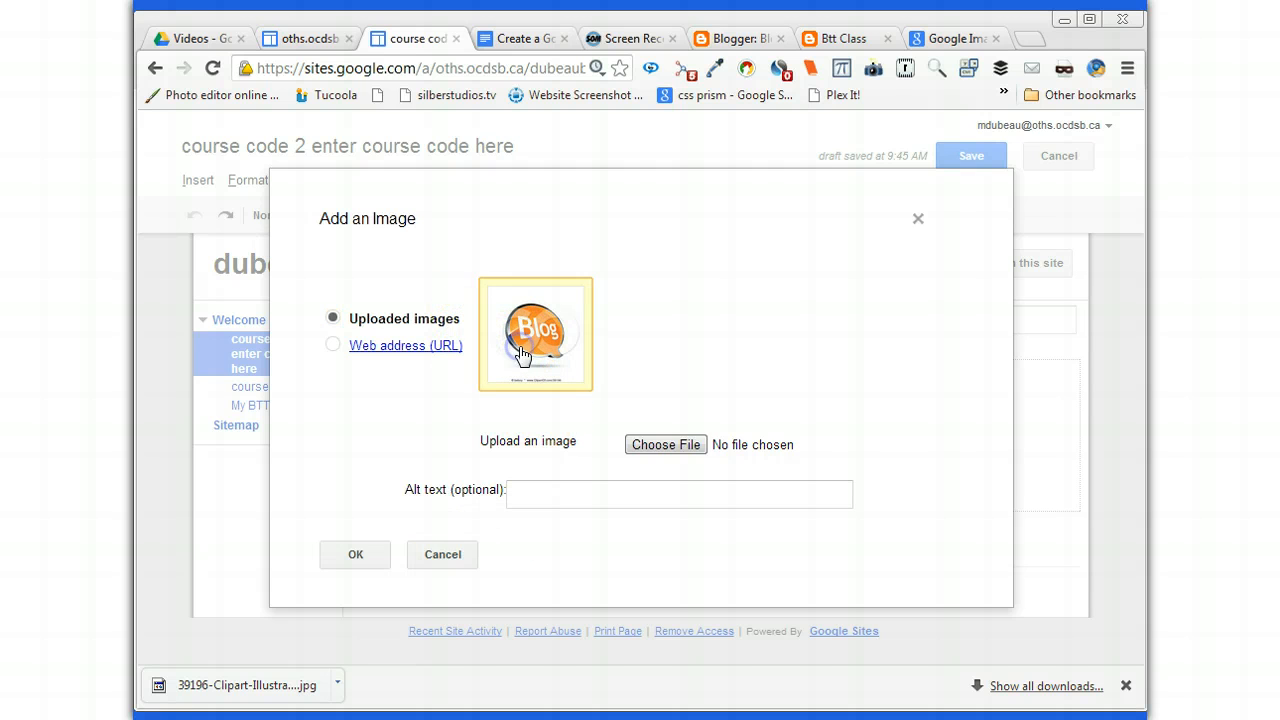
left_click(340, 566)
Change the inserted Blog picture's link from its image file to the copied Btt Class blog address
scroll(571, 543, "down", 5)
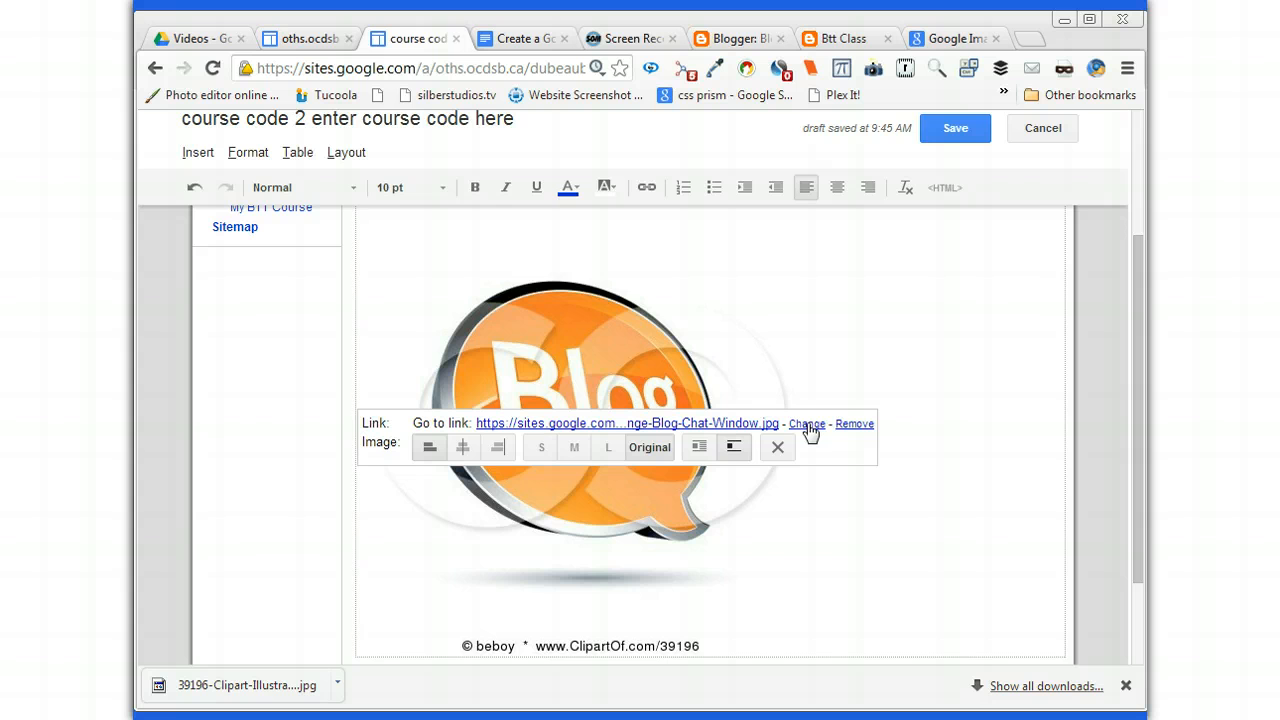
left_click(808, 425)
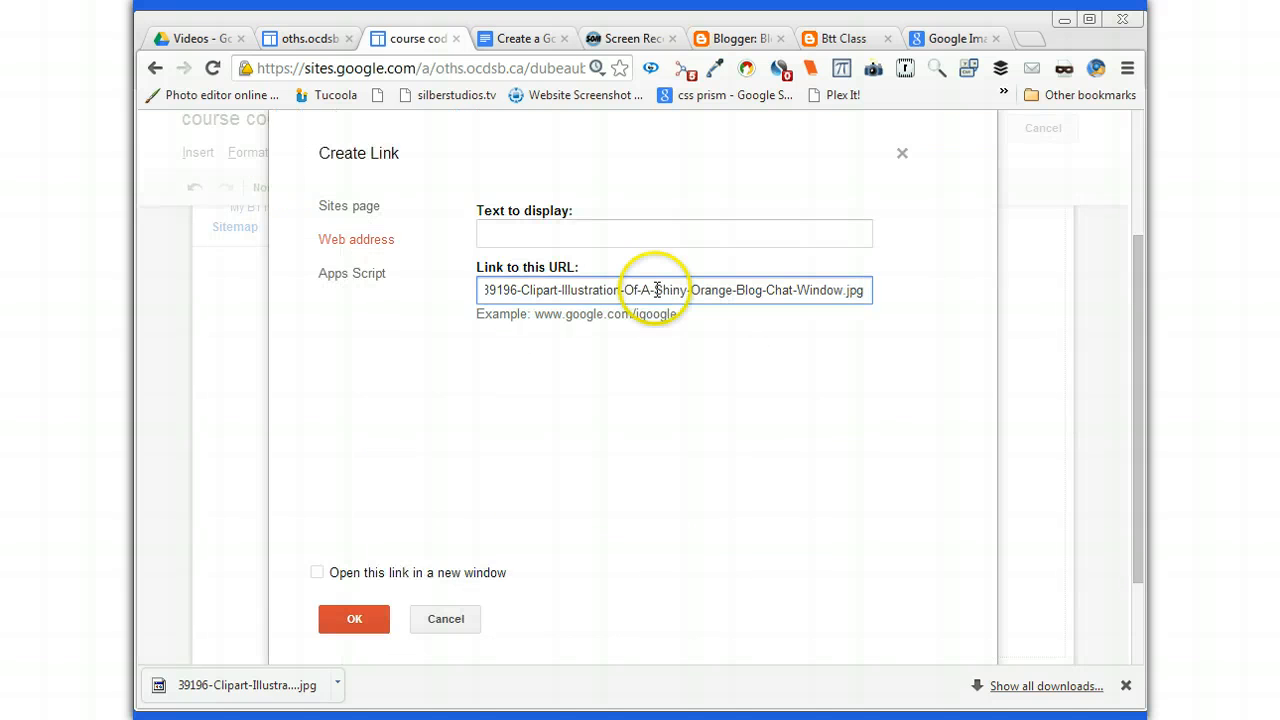
left_click(563, 290)
triple_click(563, 290)
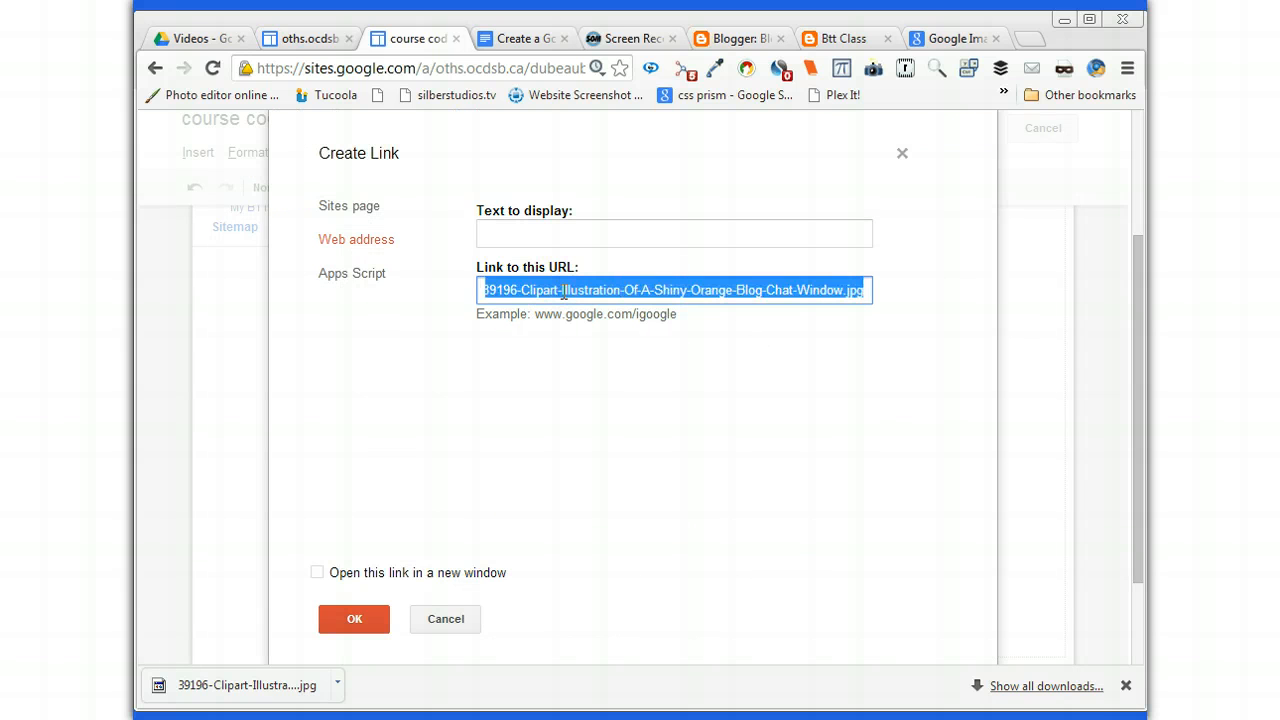
key("ctrl+v")
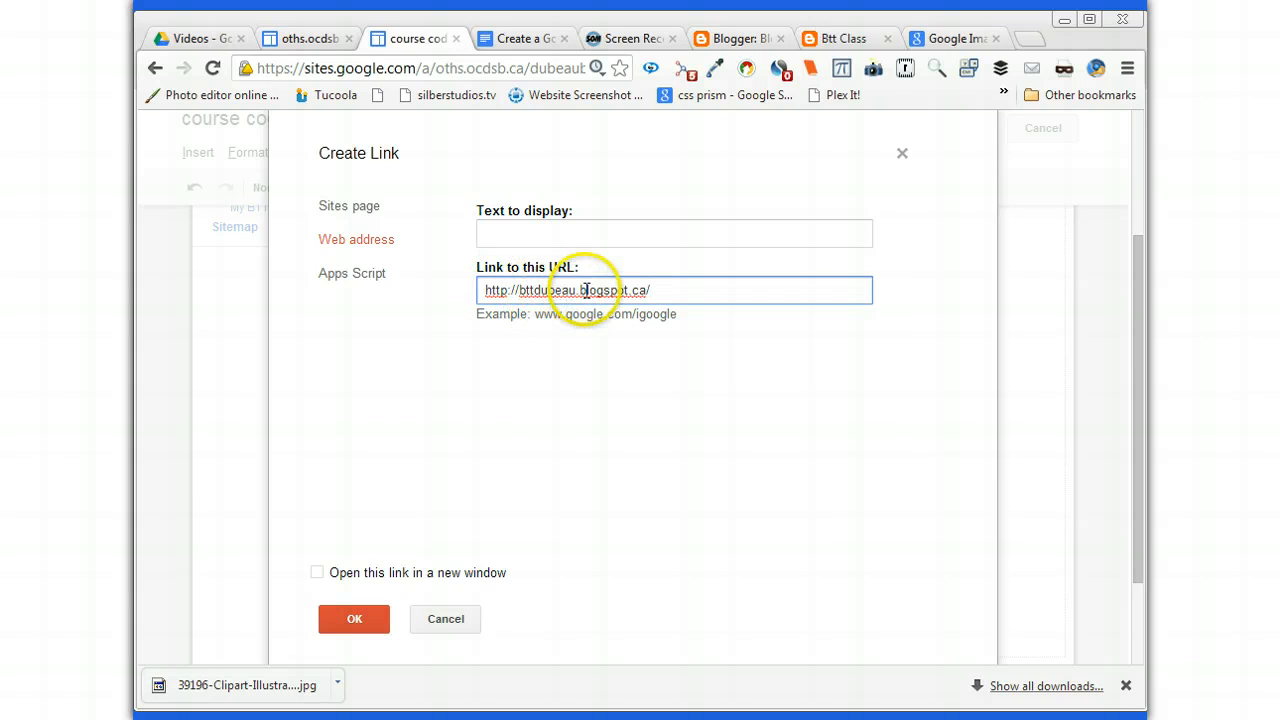
left_click(370, 618)
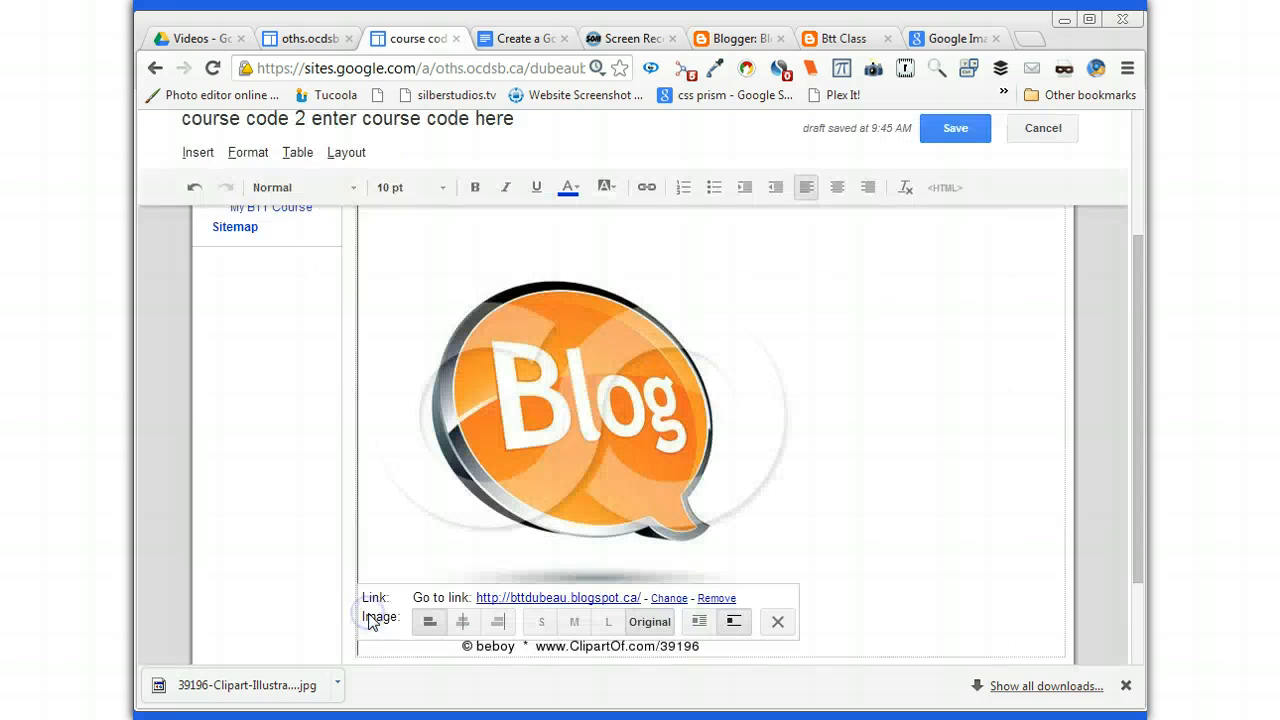
Save the My blog page and test the picture's link by opening the Btt Class blog and going back
left_click(956, 130)
scroll(905, 360, "down", 1)
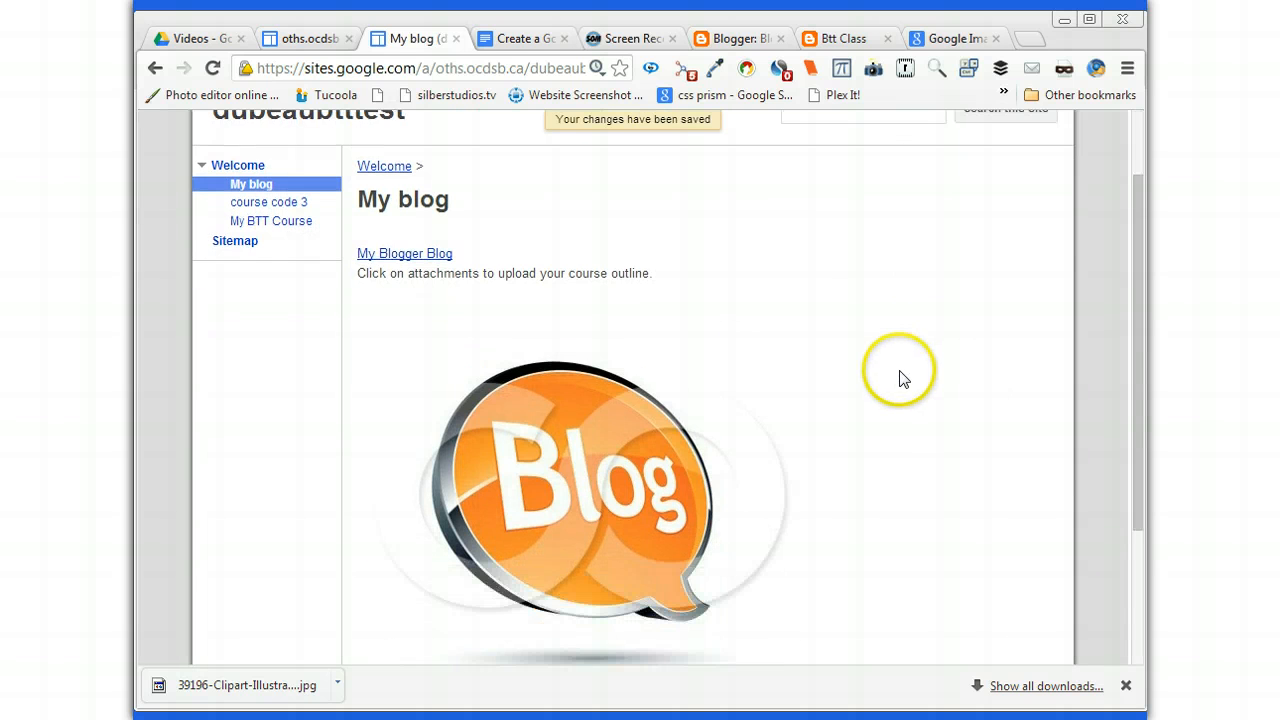
scroll(902, 378, "down", 1)
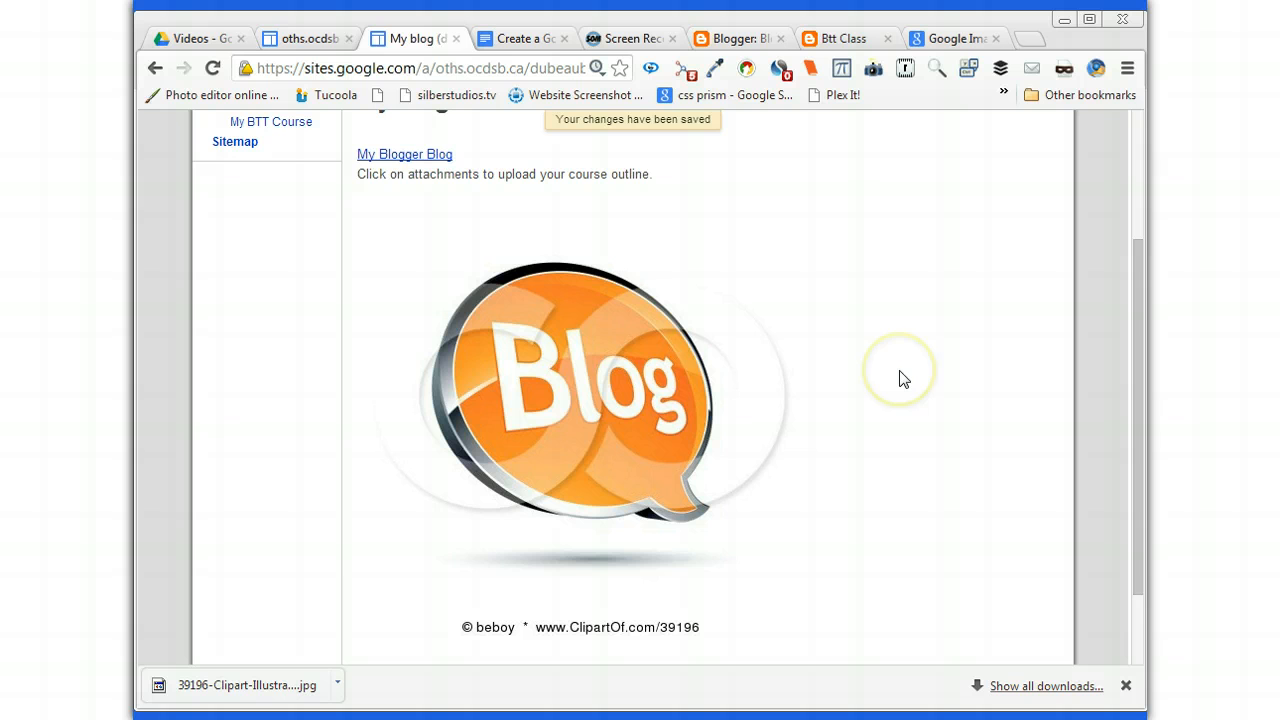
left_click(620, 392)
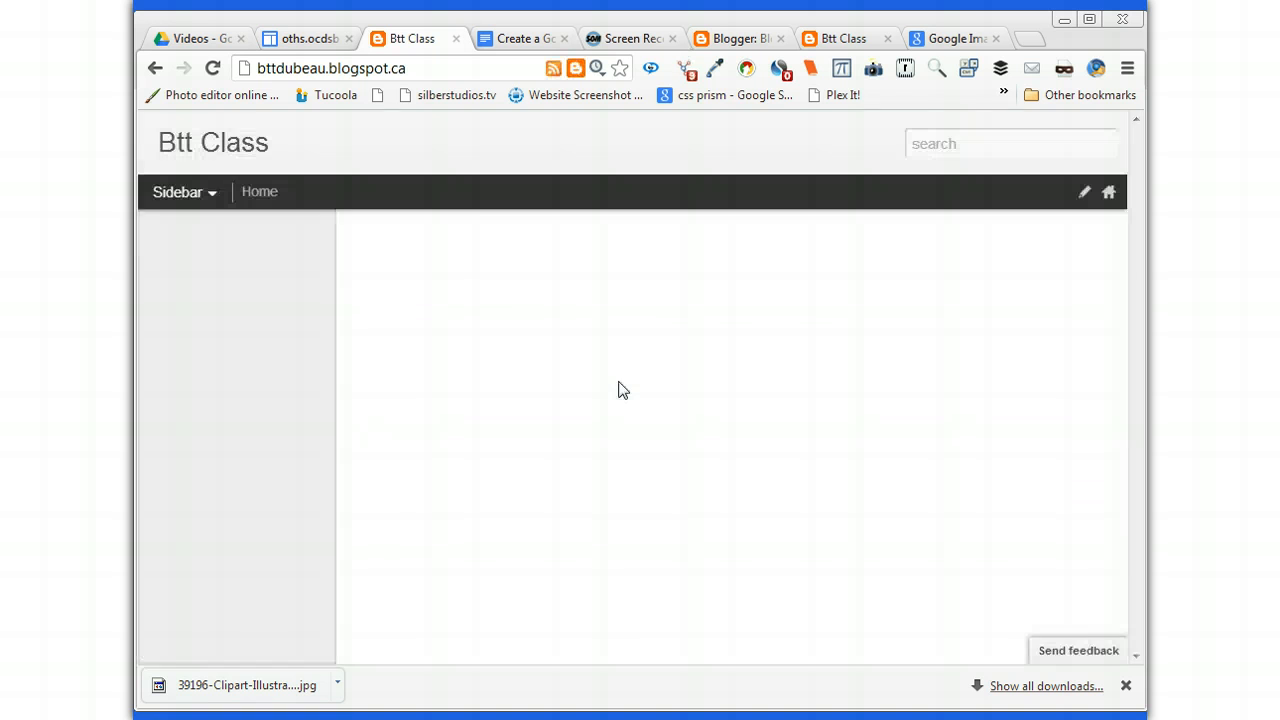
left_click(154, 70)
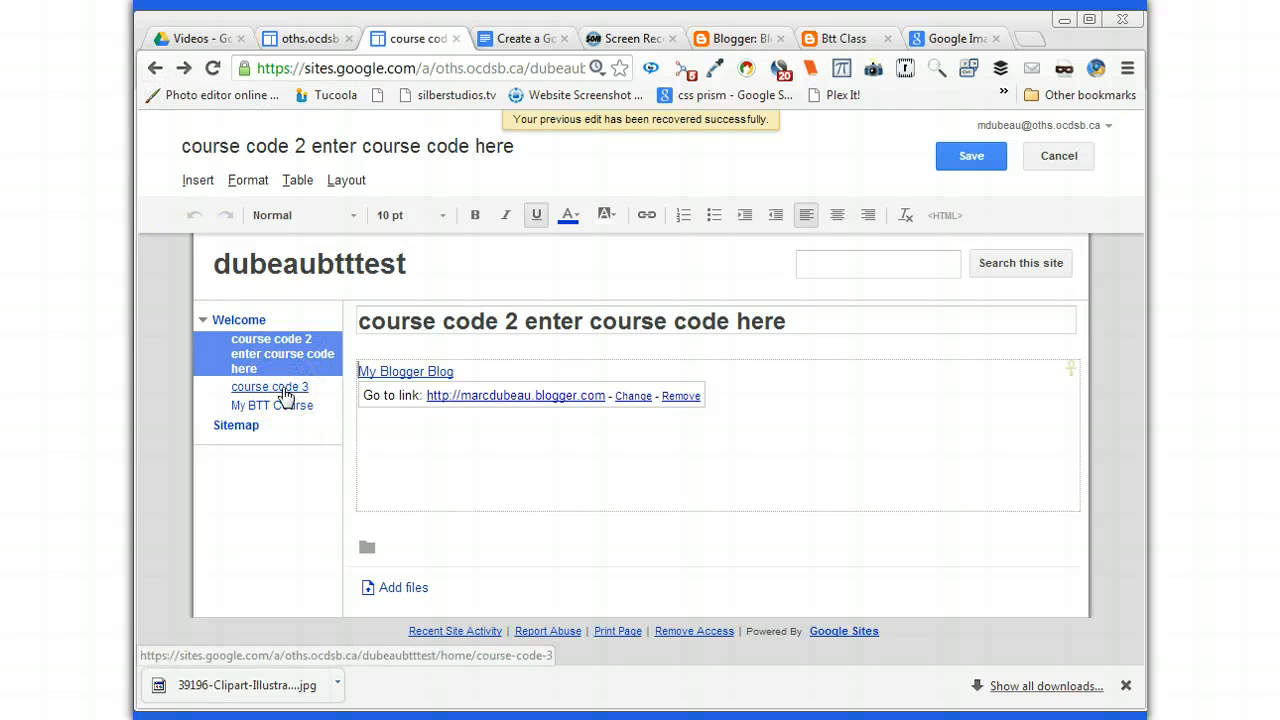
left_click(281, 339)
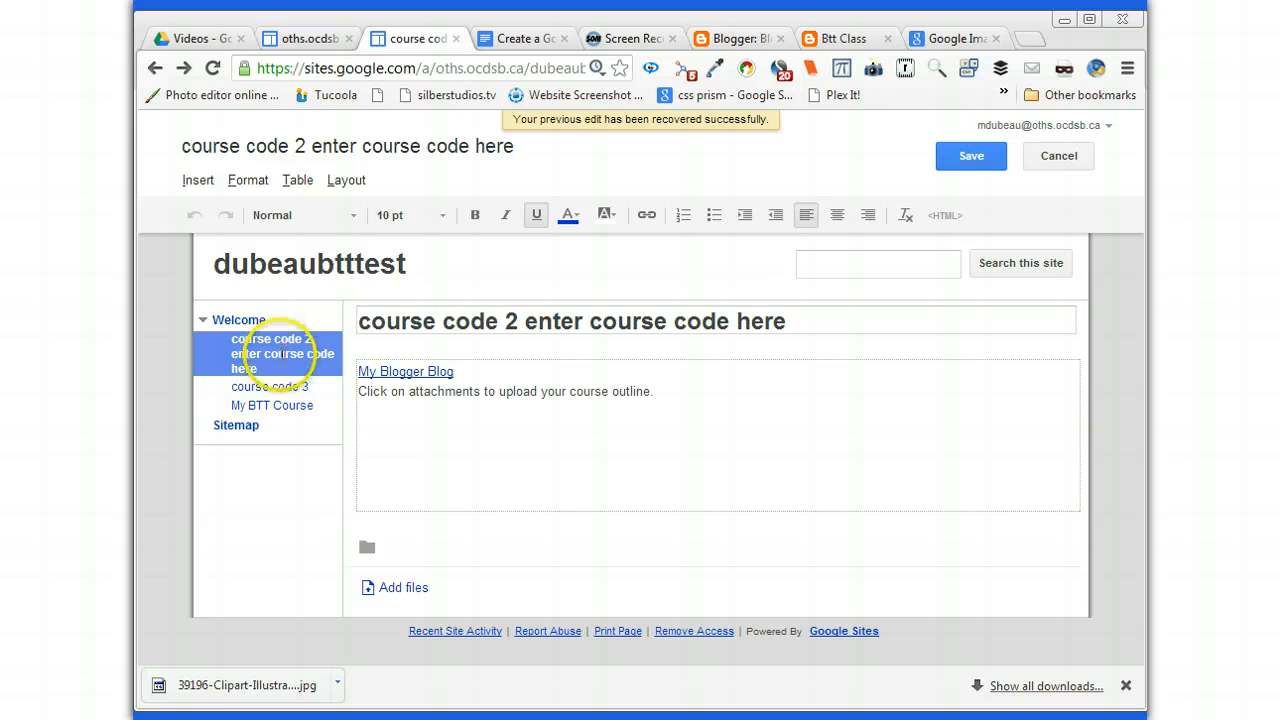
left_click(405, 322)
left_click_drag(361, 321, 849, 281)
left_click(900, 272)
type("My")
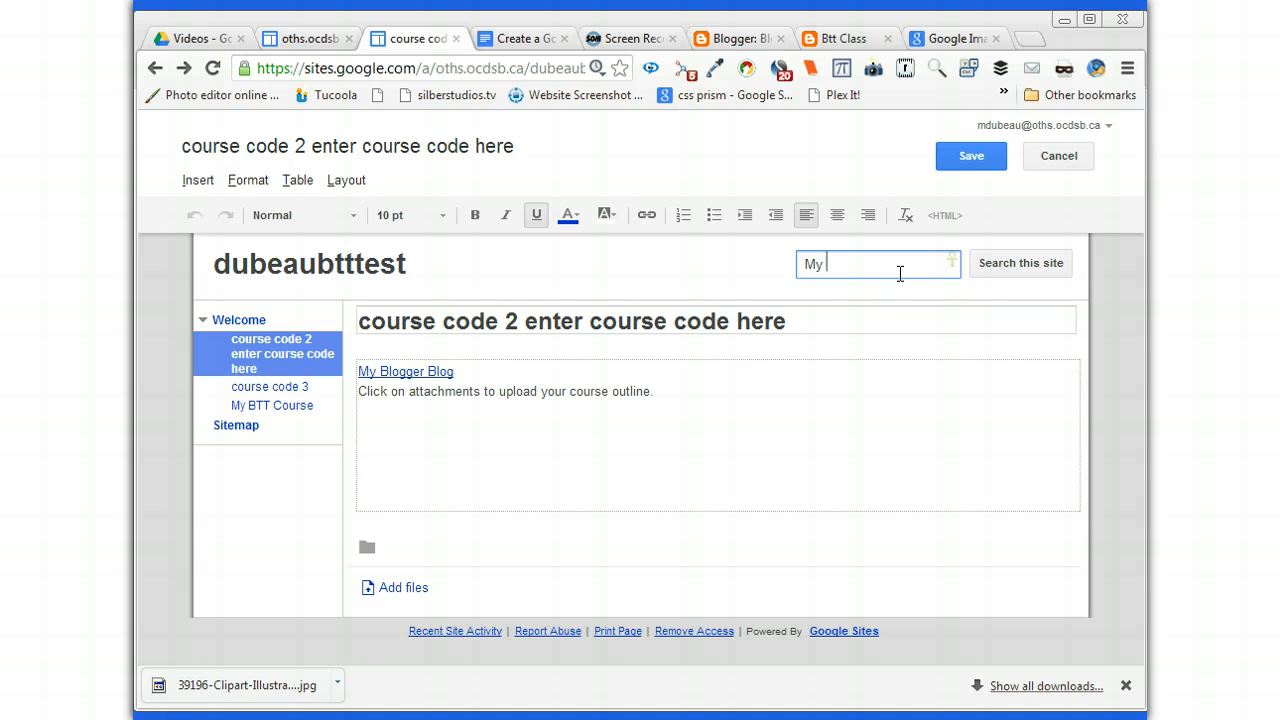
Replace the page title "course code 2 enter course code here" with "My Blog"
left_click_drag(829, 328, 324, 323)
type("My Blog")
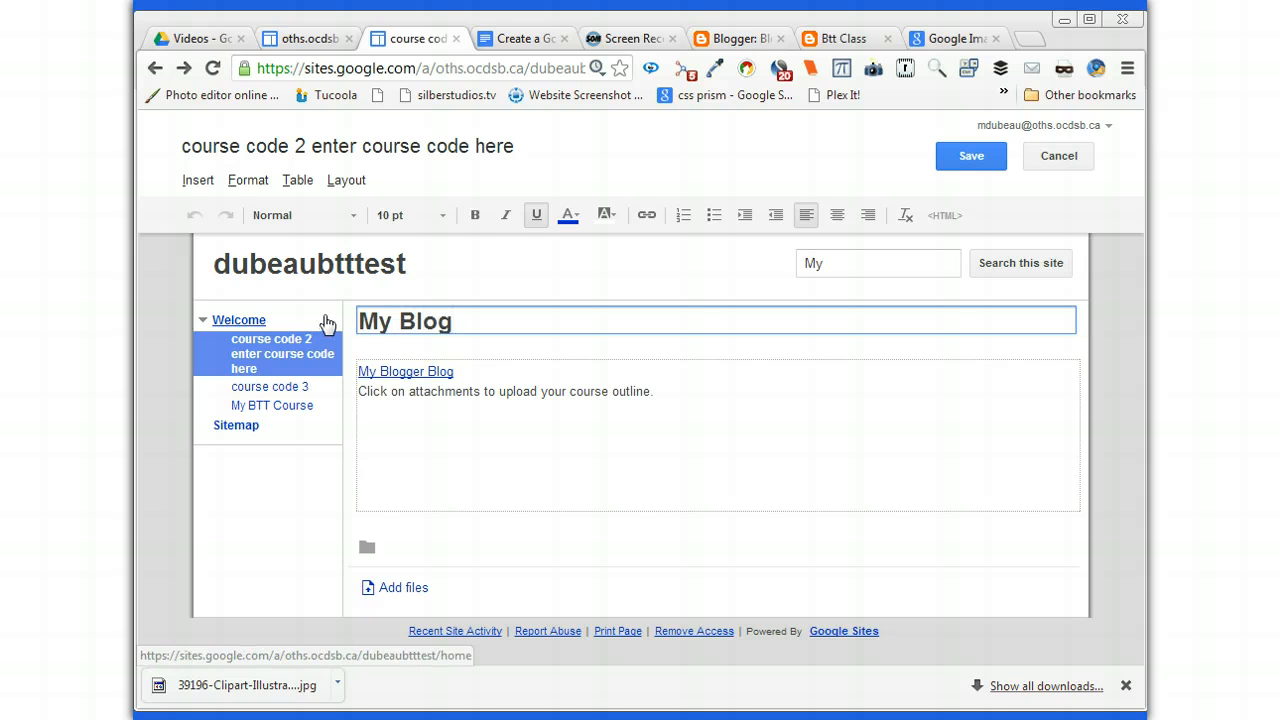
Insert the uploaded orange Blog picture after the course outline sentence in the page body
left_click(425, 393)
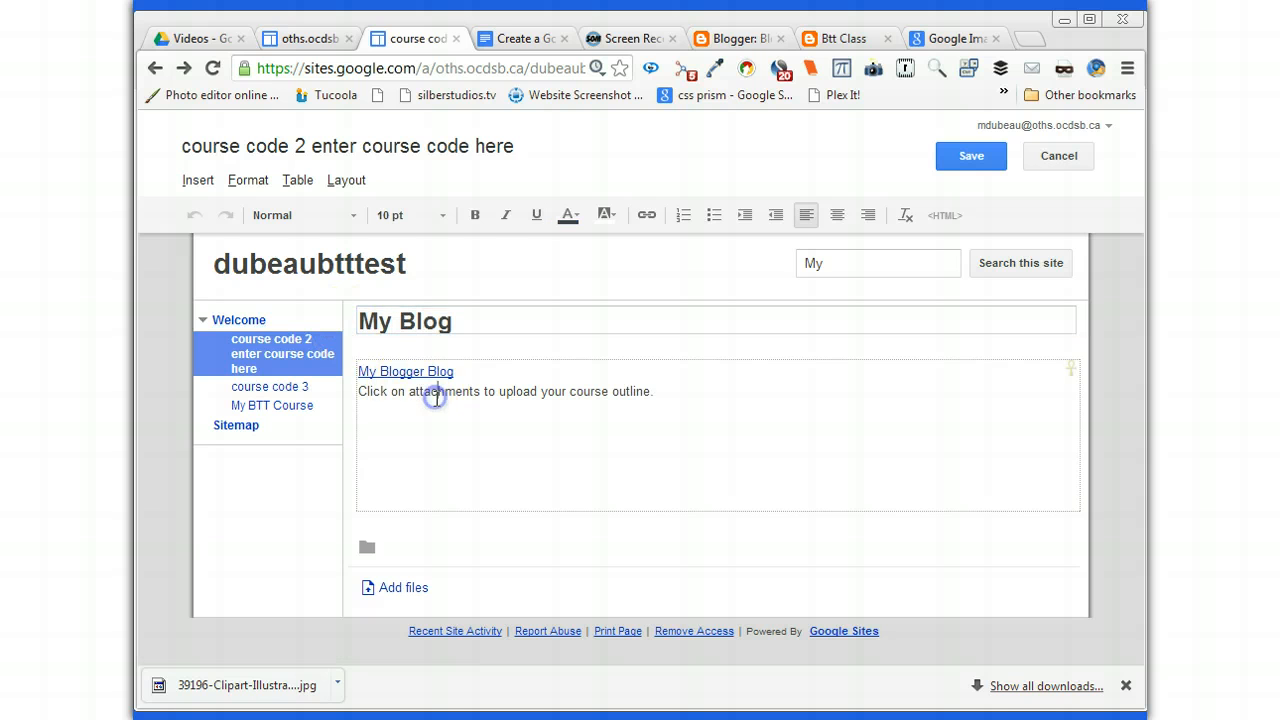
left_click(655, 398)
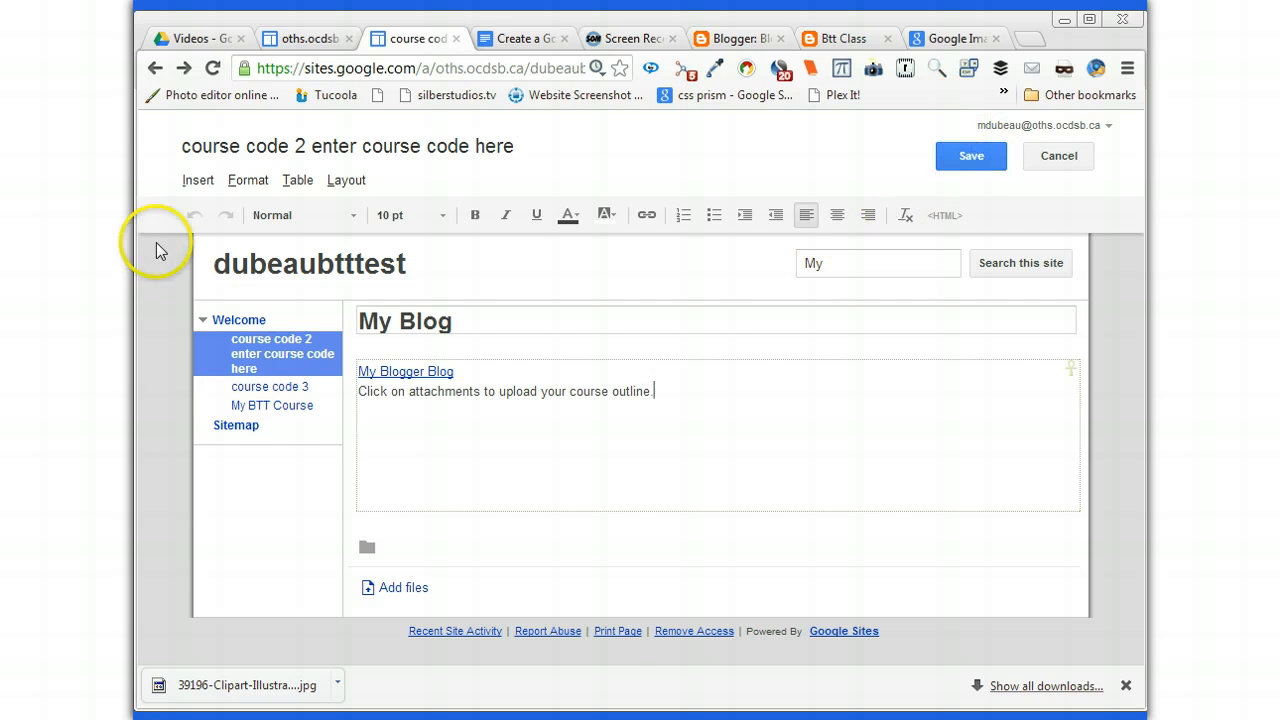
left_click(197, 180)
left_click(240, 254)
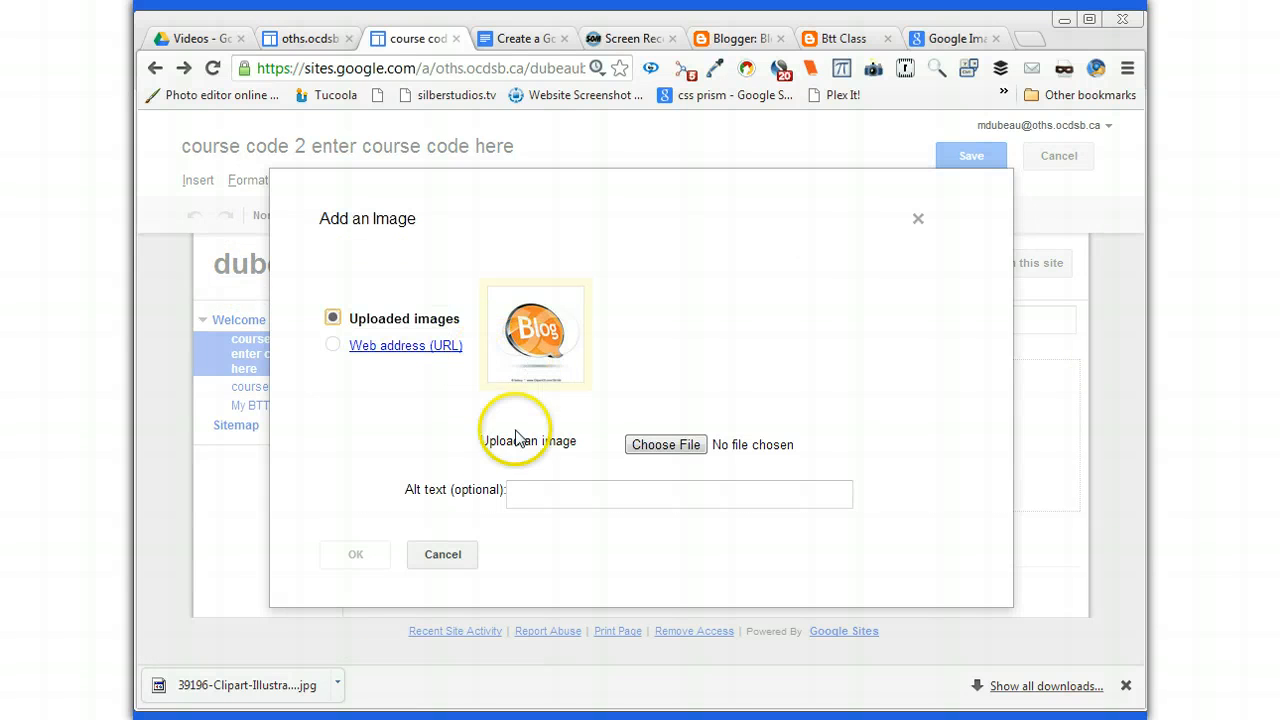
left_click(516, 342)
left_click(352, 554)
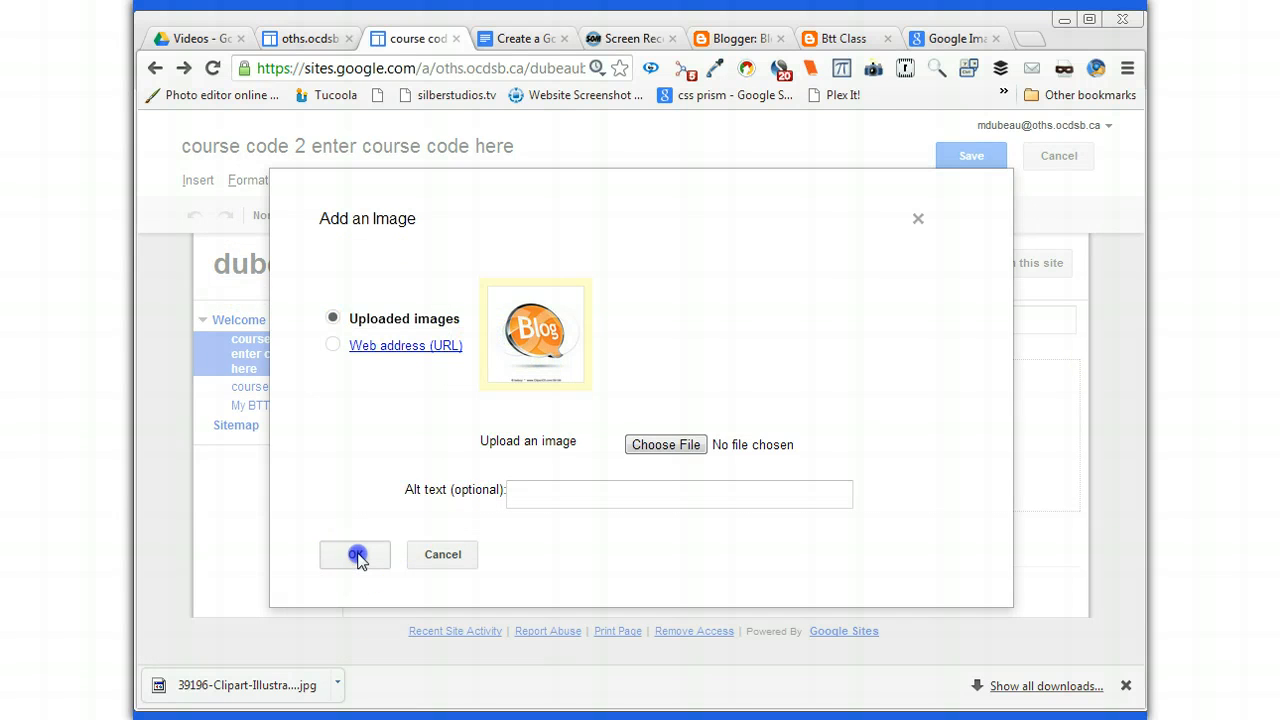
scroll(700, 490, "down", 2)
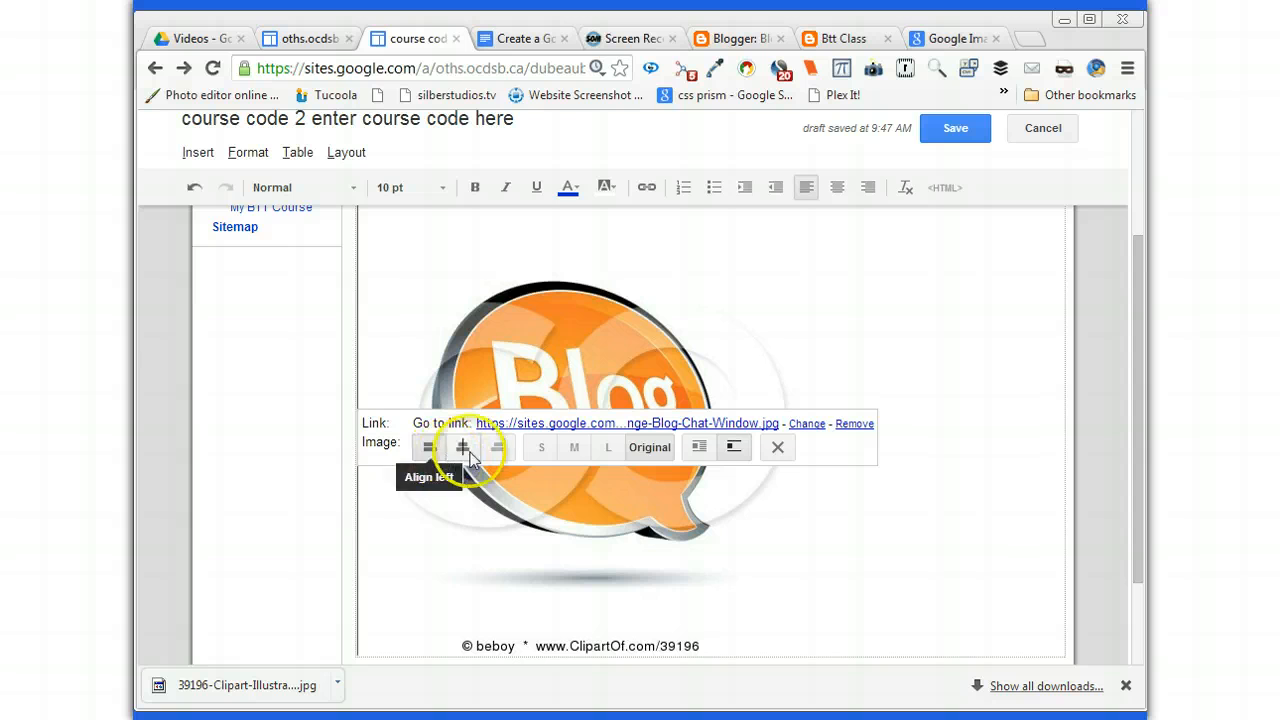
left_click(806, 424)
triple_click(563, 290)
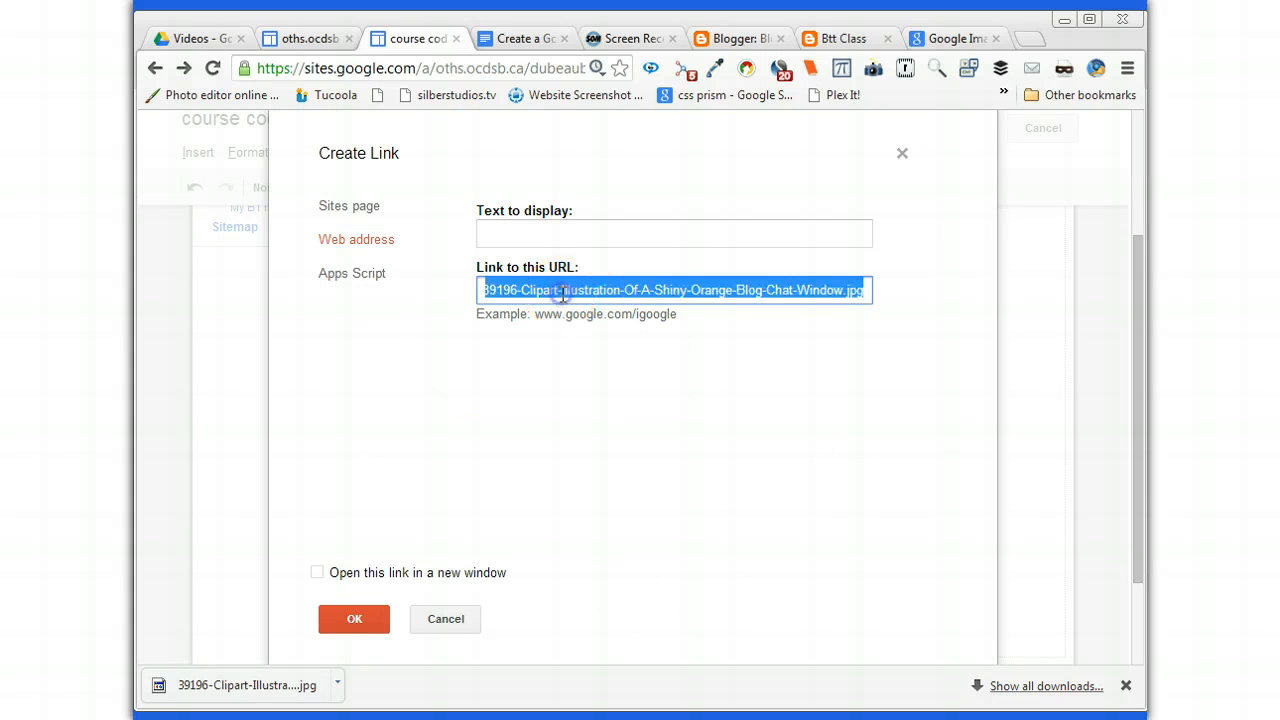
type("http://bttdubeau.blogspot.ca/")
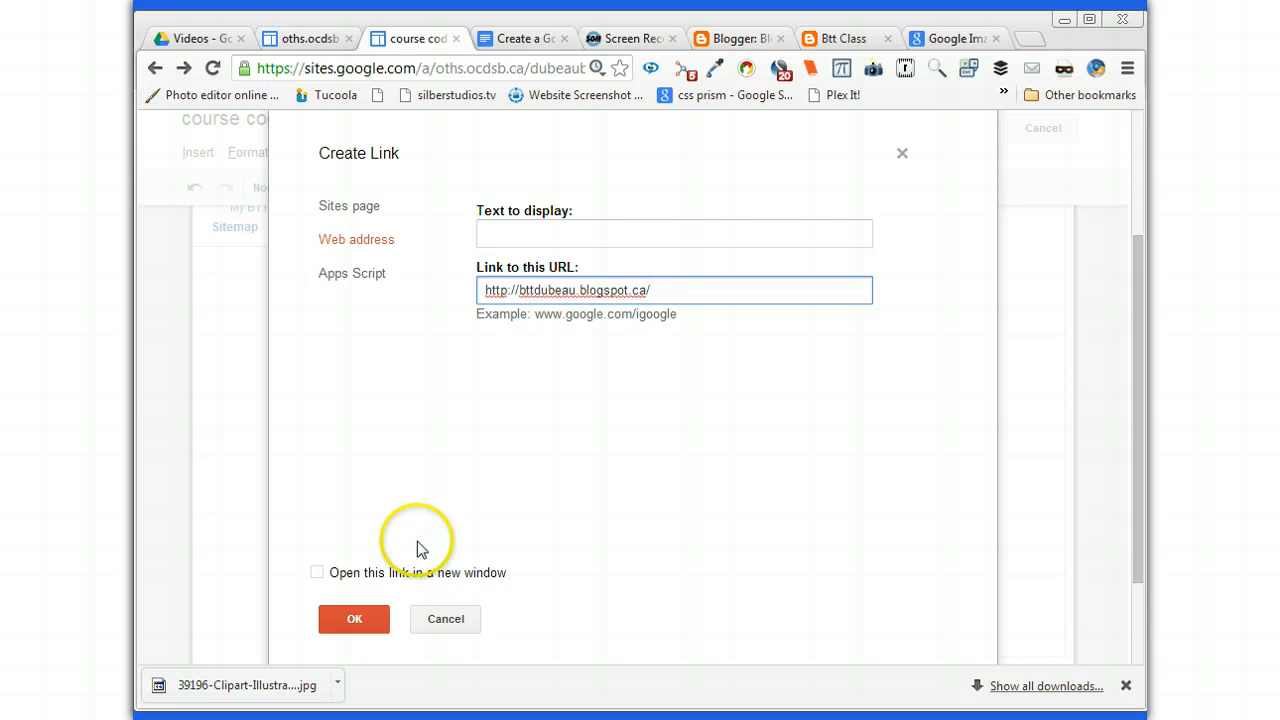
left_click(365, 615)
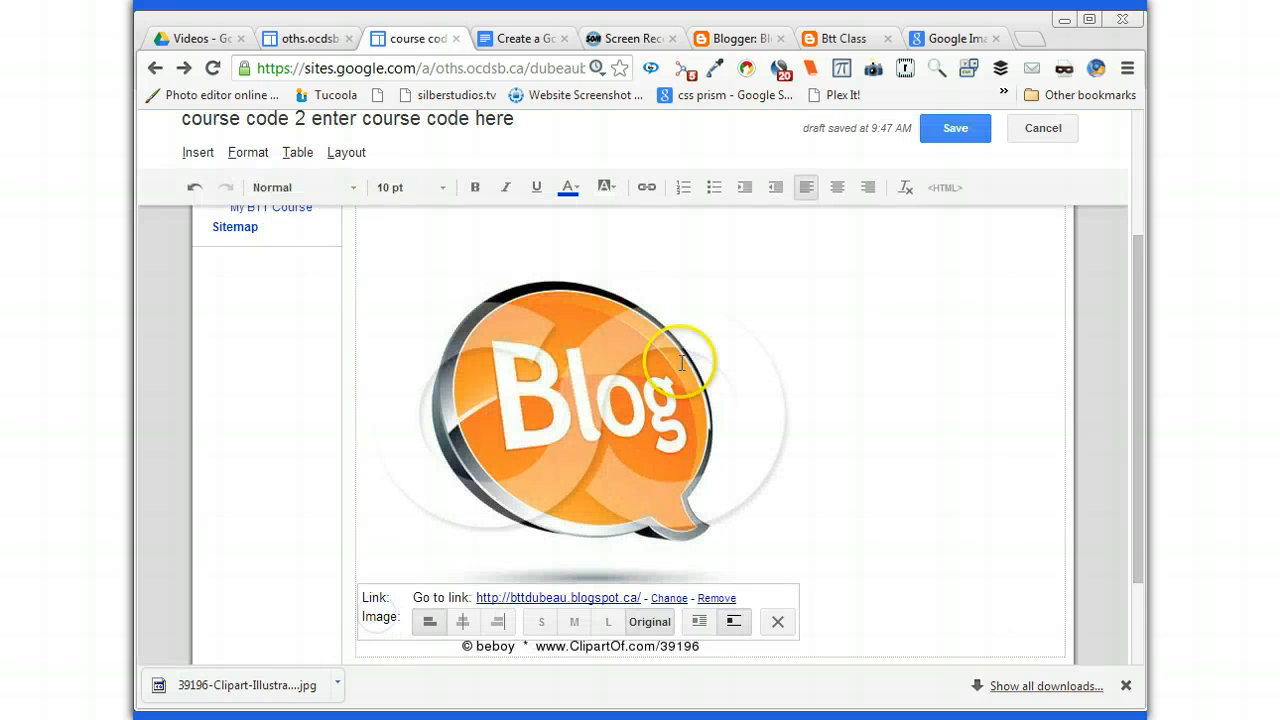
Save the My Blog page, follow the picture's link to check the blog, and return to the site
left_click(955, 136)
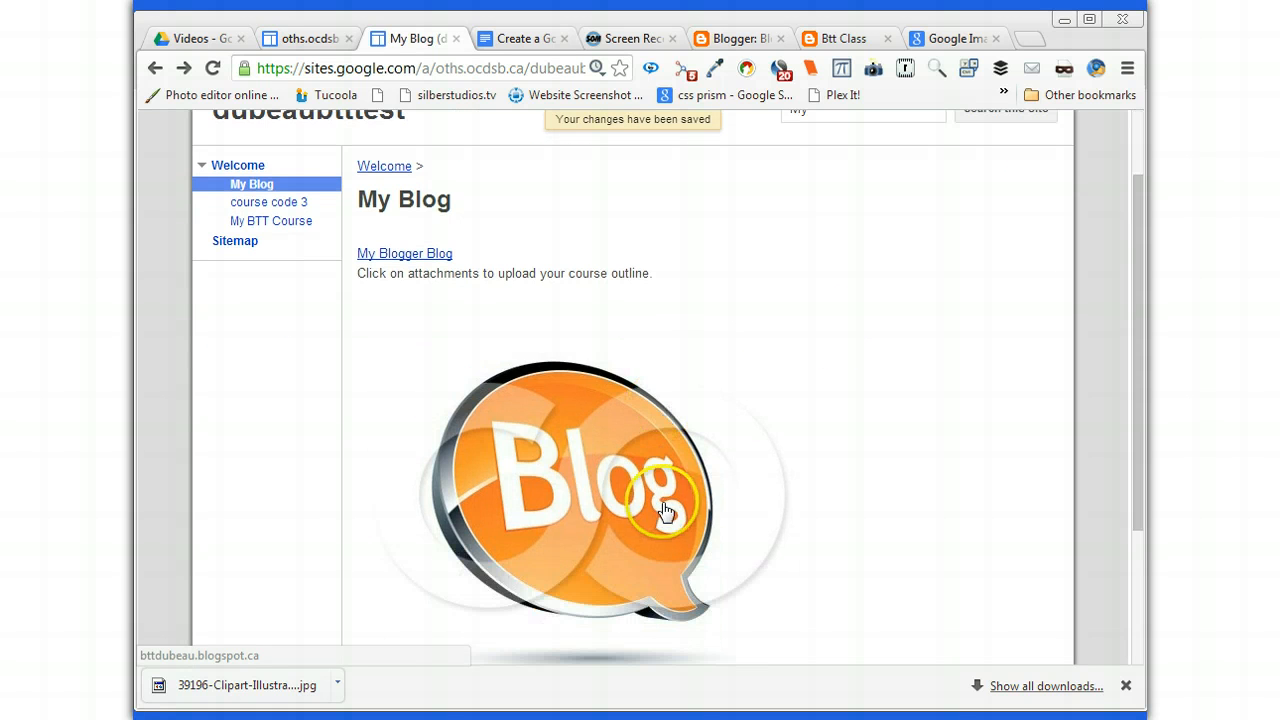
left_click(598, 512)
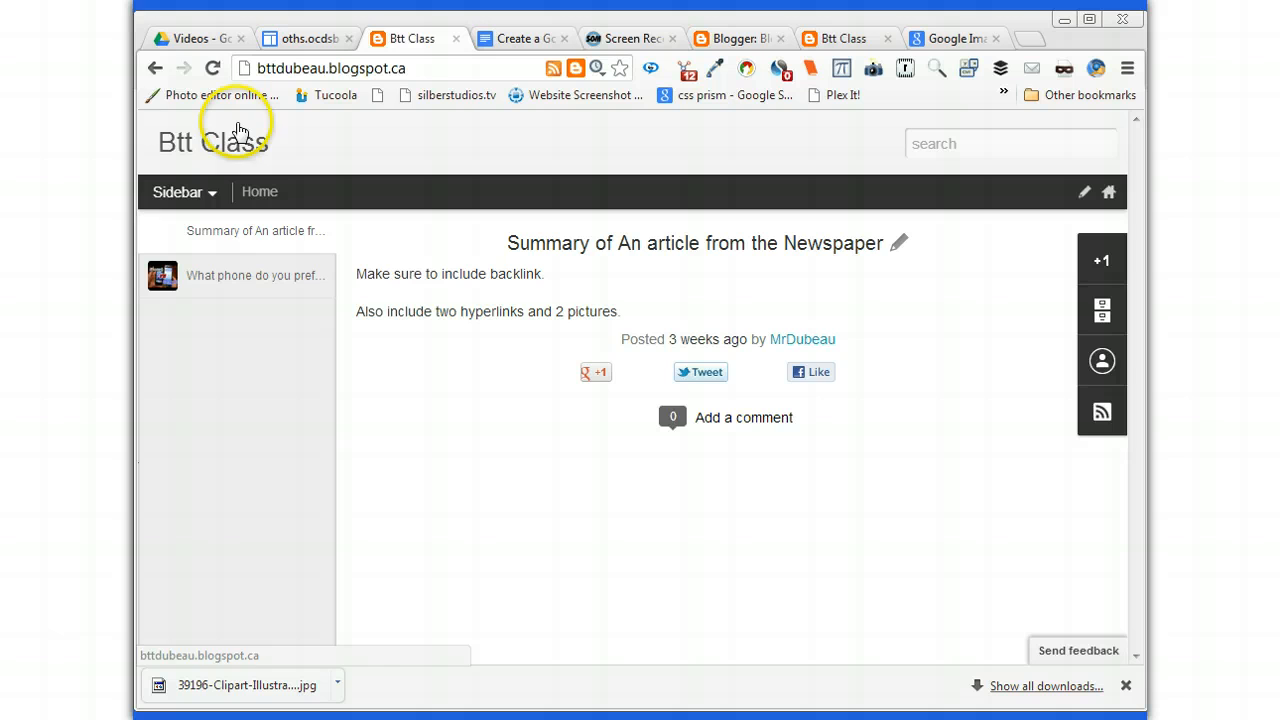
left_click(154, 68)
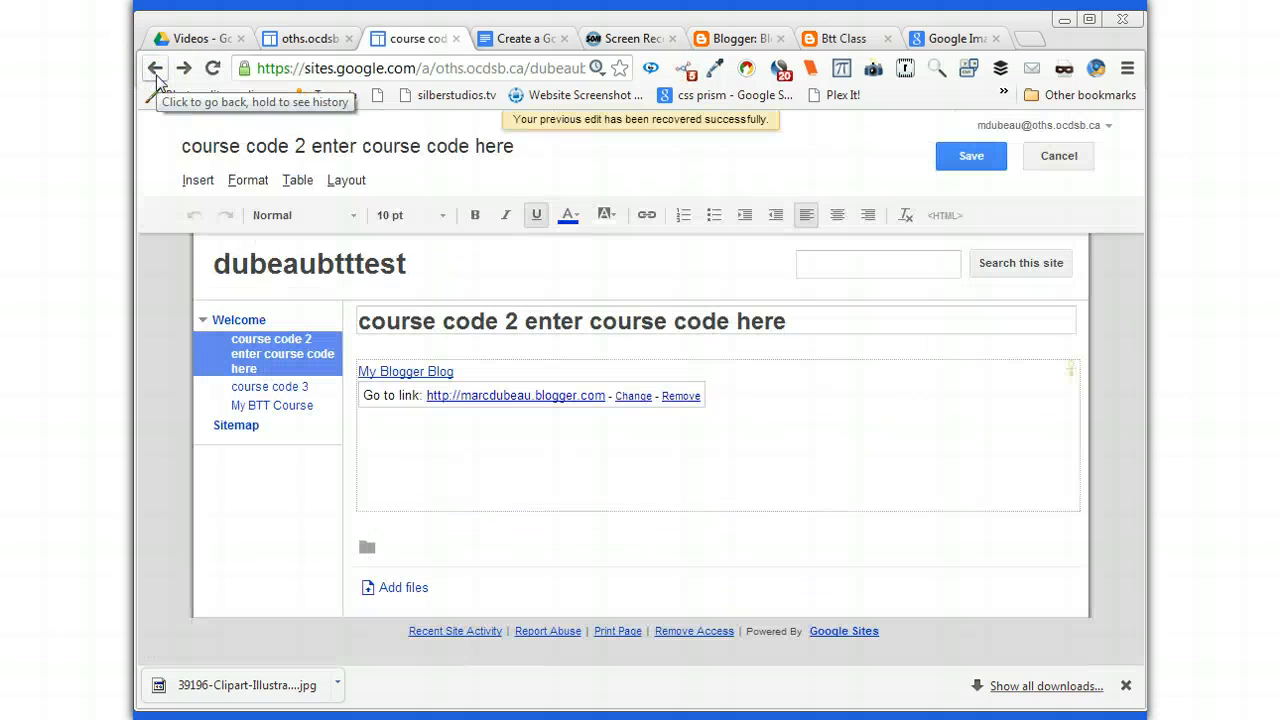
left_click(298, 407)
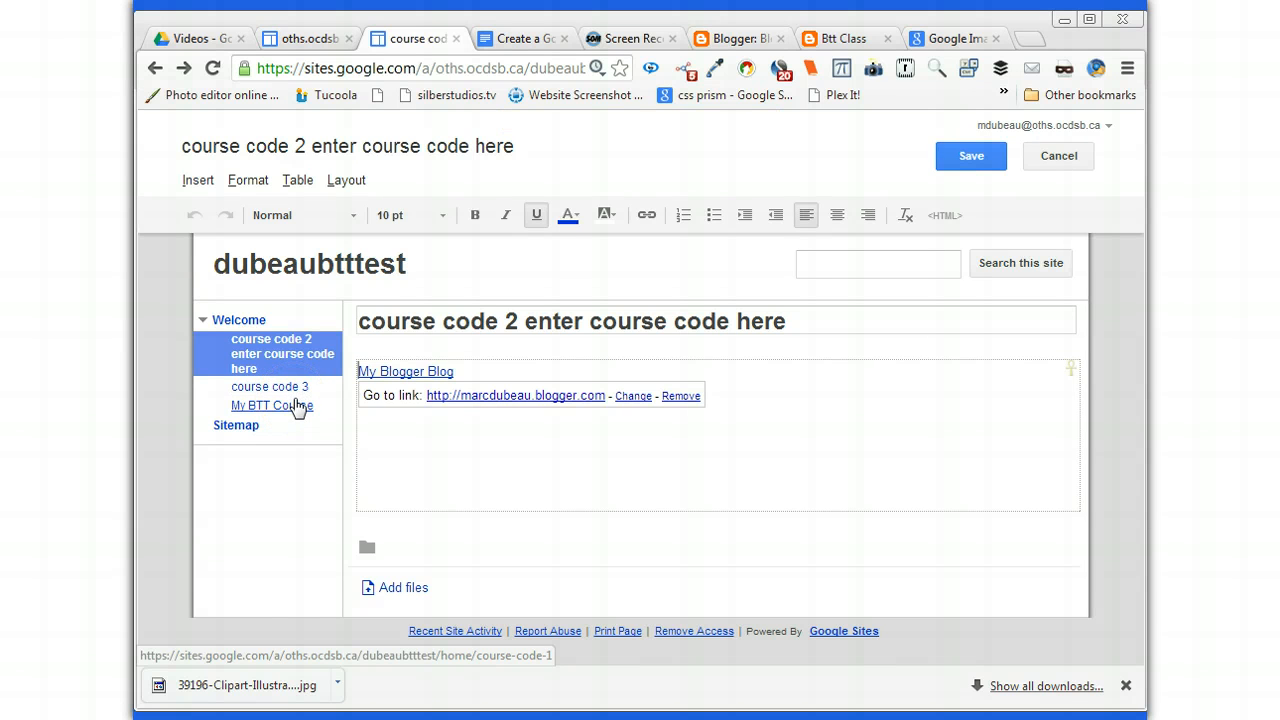
left_click(300, 390)
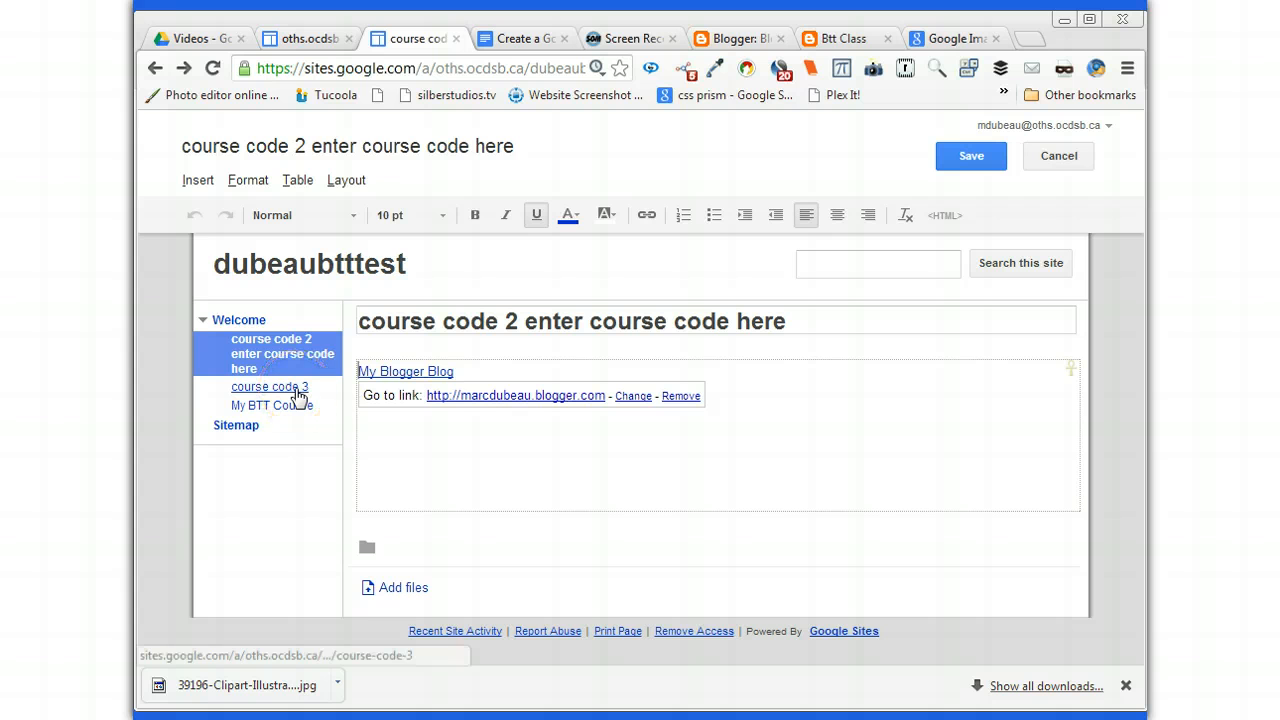
left_click(268, 429)
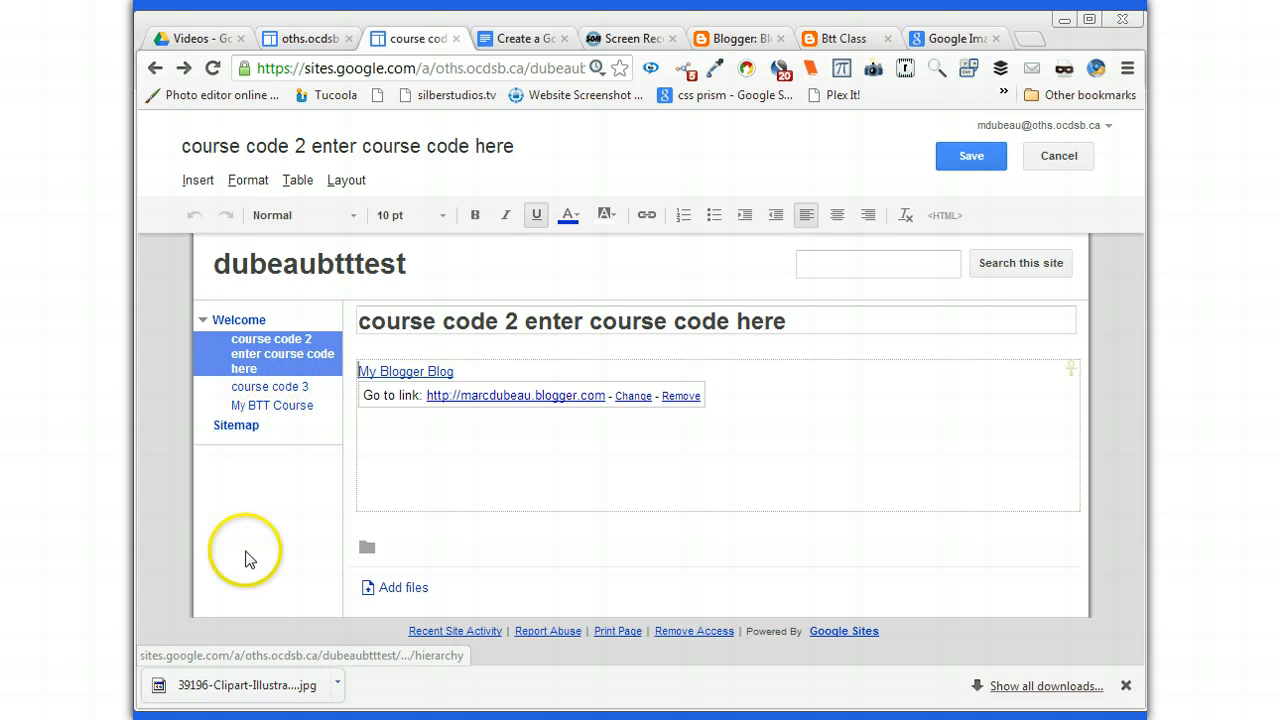